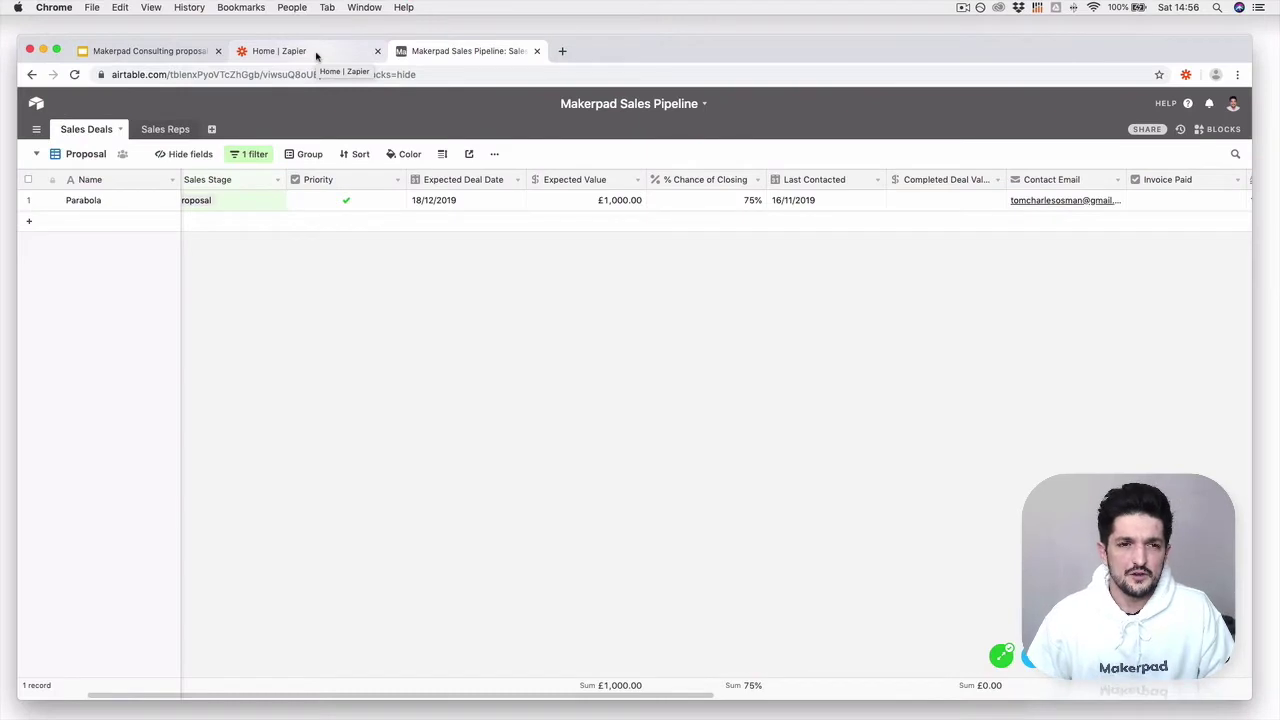
Step: Switch from the Airtable sales pipeline to the 'Home | Zapier' dashboard tab
left_click(316, 52)
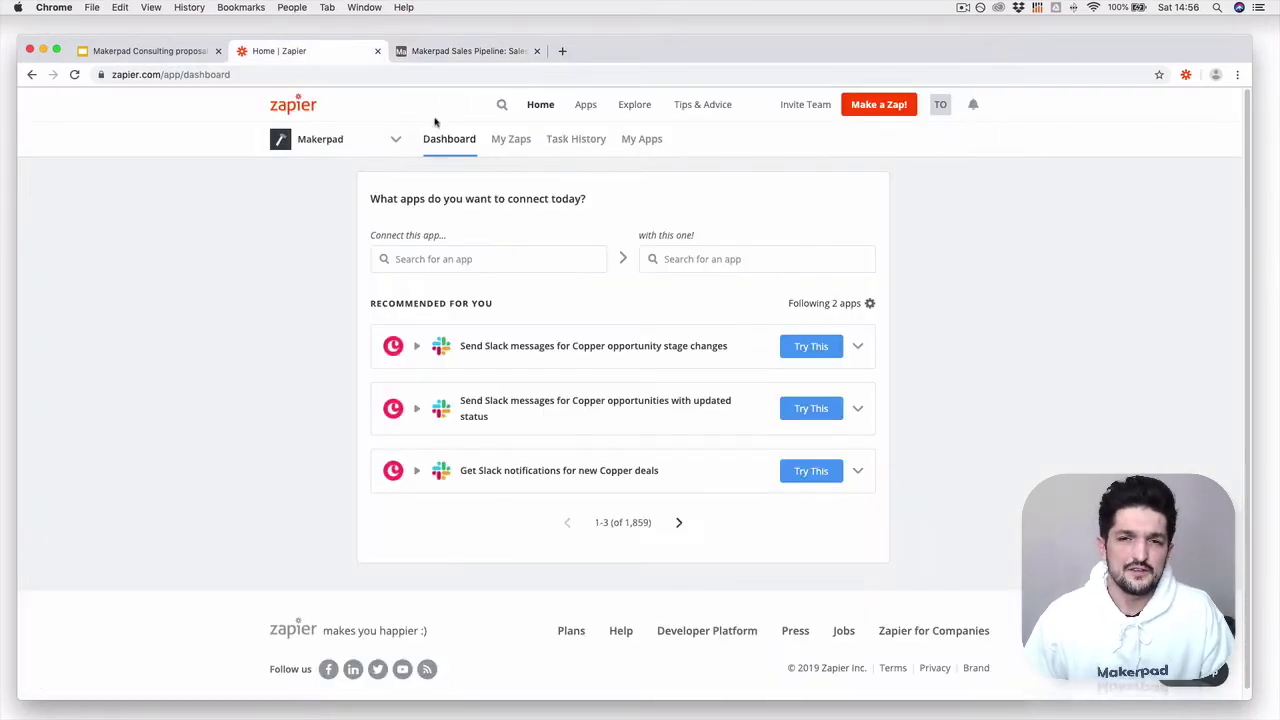
Step: Start a new Zap with an Airtable 'New Record in View' trigger on the connected account
left_click(867, 104)
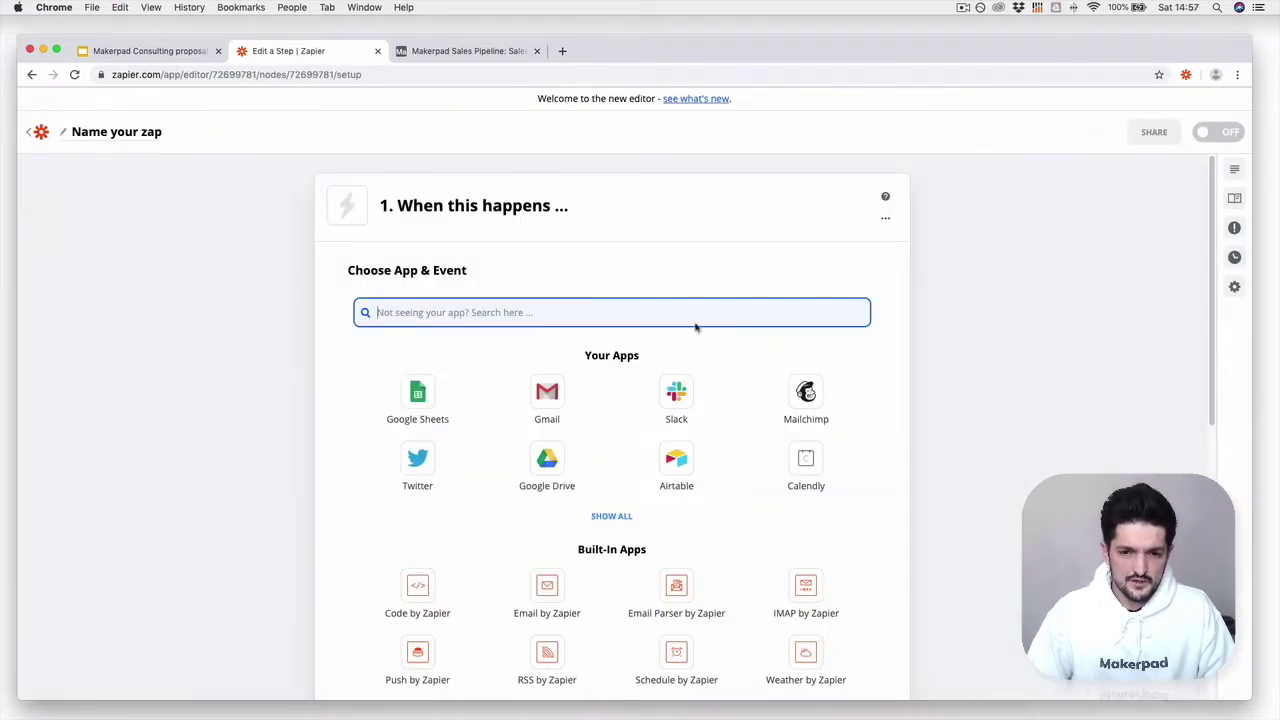
left_click(676, 462)
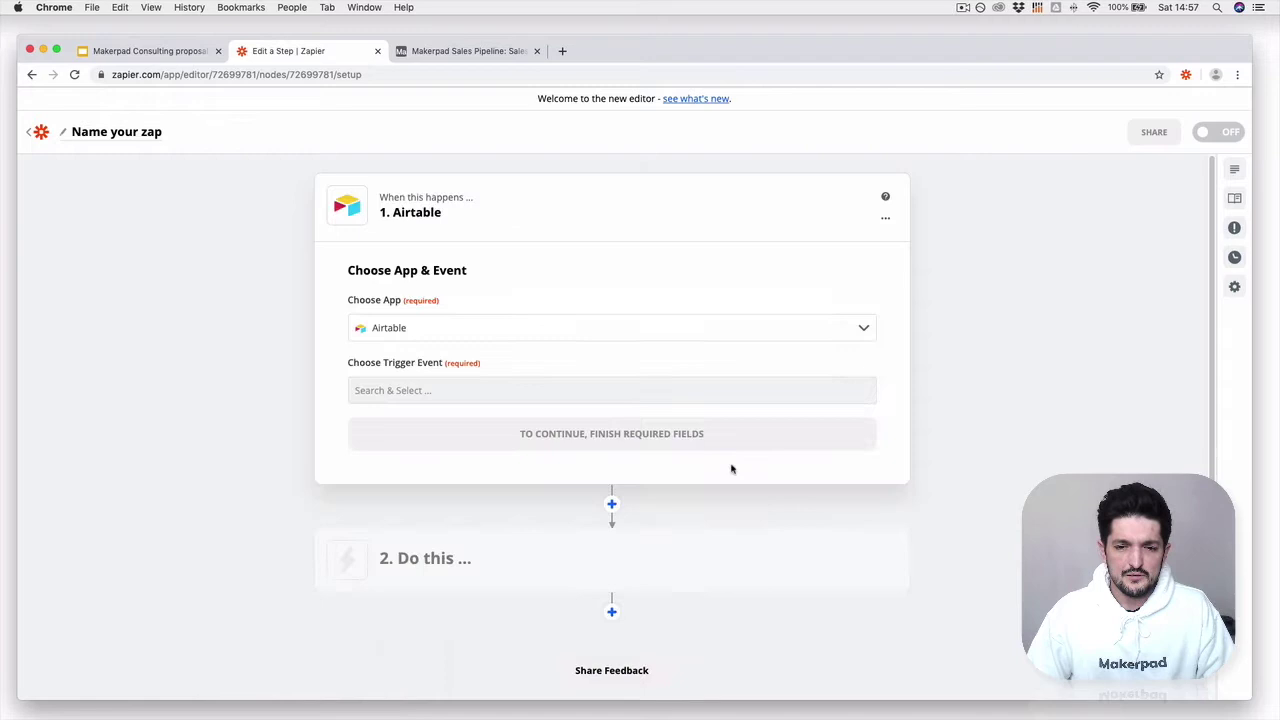
left_click(598, 389)
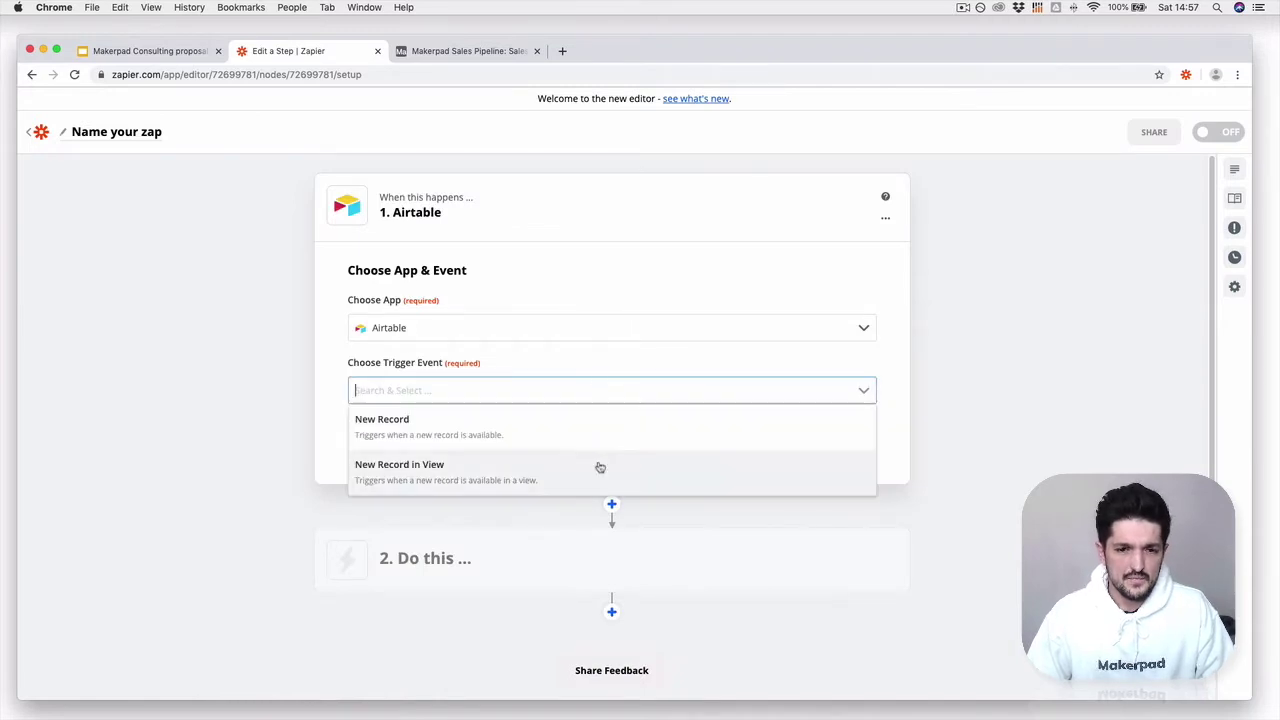
left_click(598, 465)
left_click(612, 434)
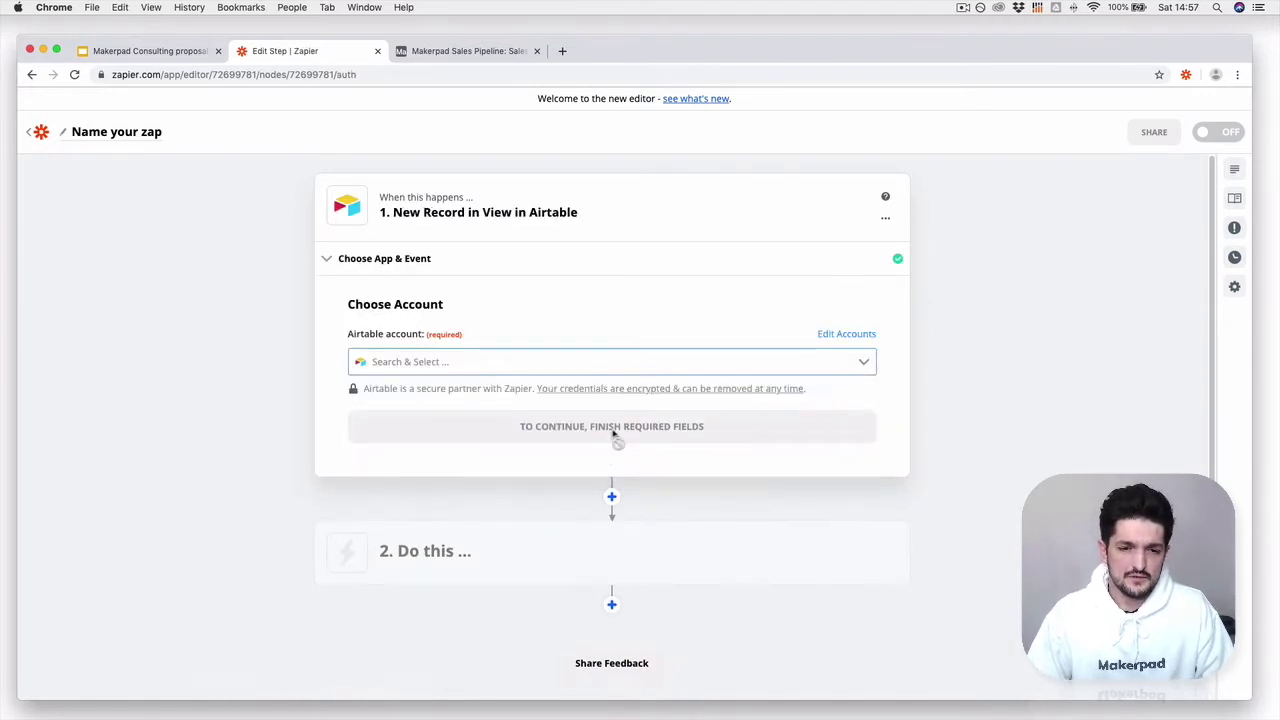
left_click(604, 363)
left_click(604, 458)
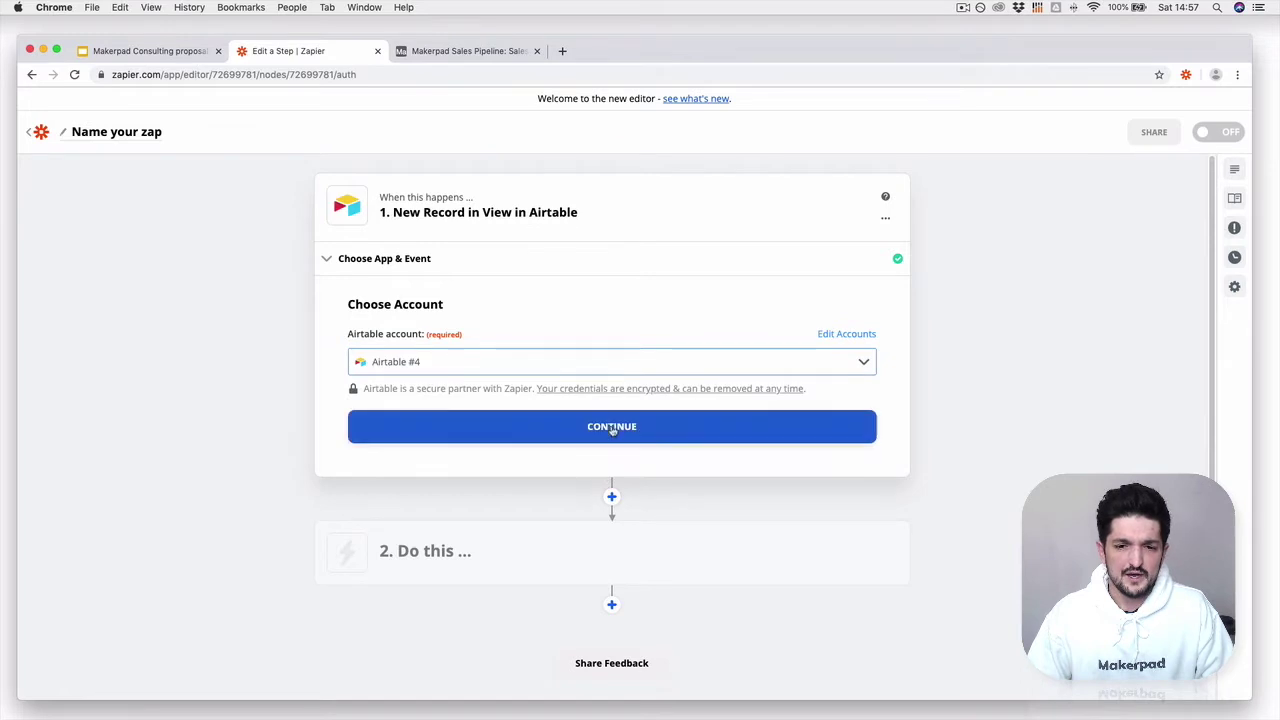
left_click(608, 428)
Step: Point the trigger at the Sales Deals table and its Proposal view
left_click(585, 455)
left_click(585, 508)
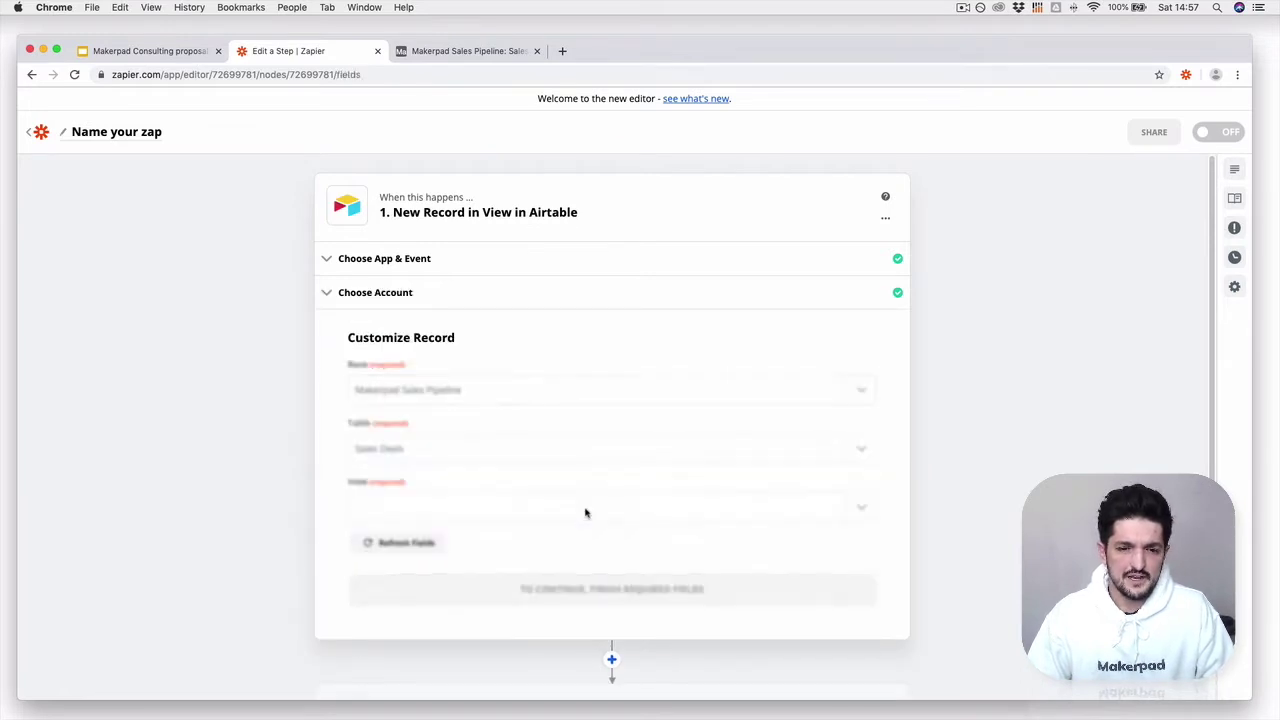
left_click(585, 511)
scroll(598, 601, "down", 3)
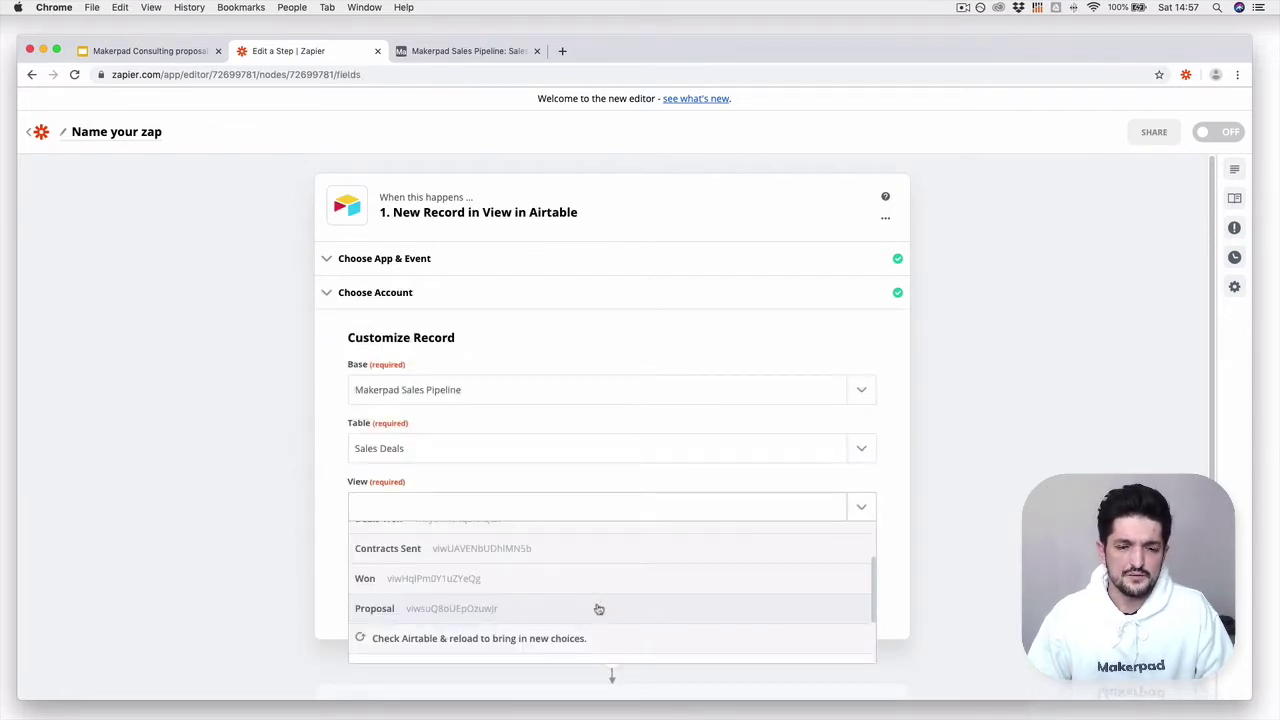
left_click(583, 611)
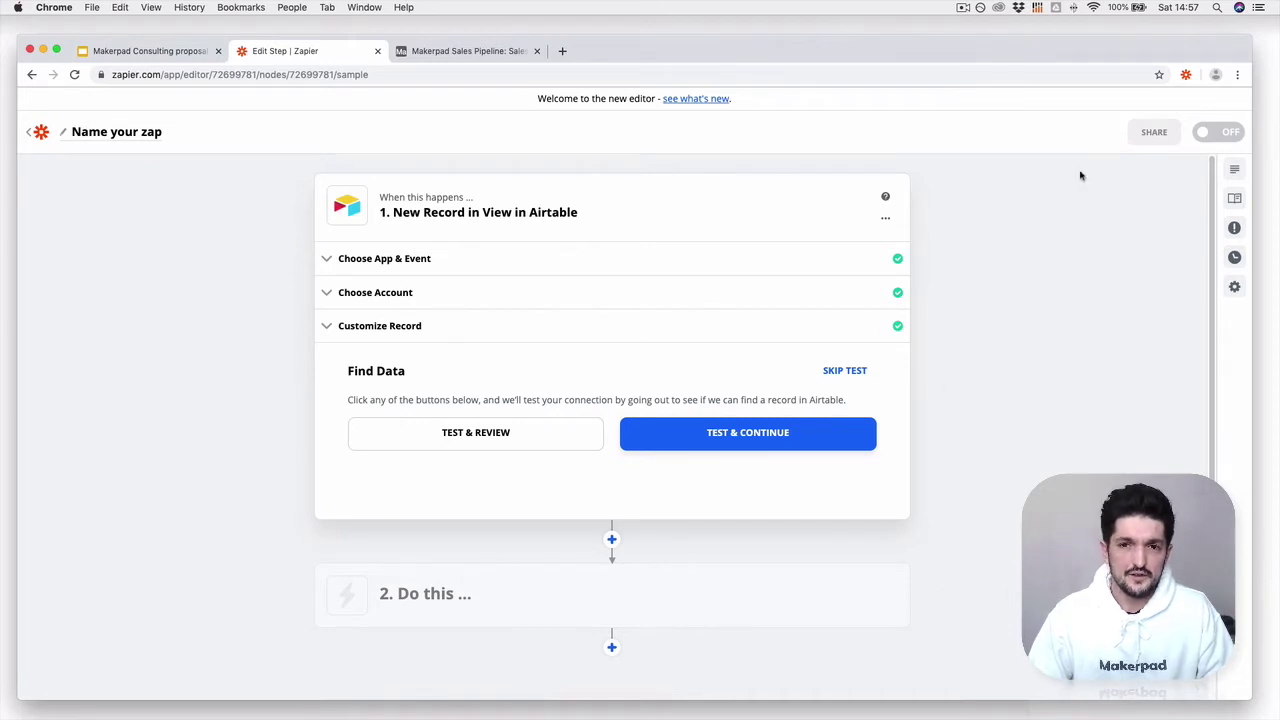
Step: Test the Airtable trigger and inspect the Parabola deal pulled as sample Record A
left_click(698, 437)
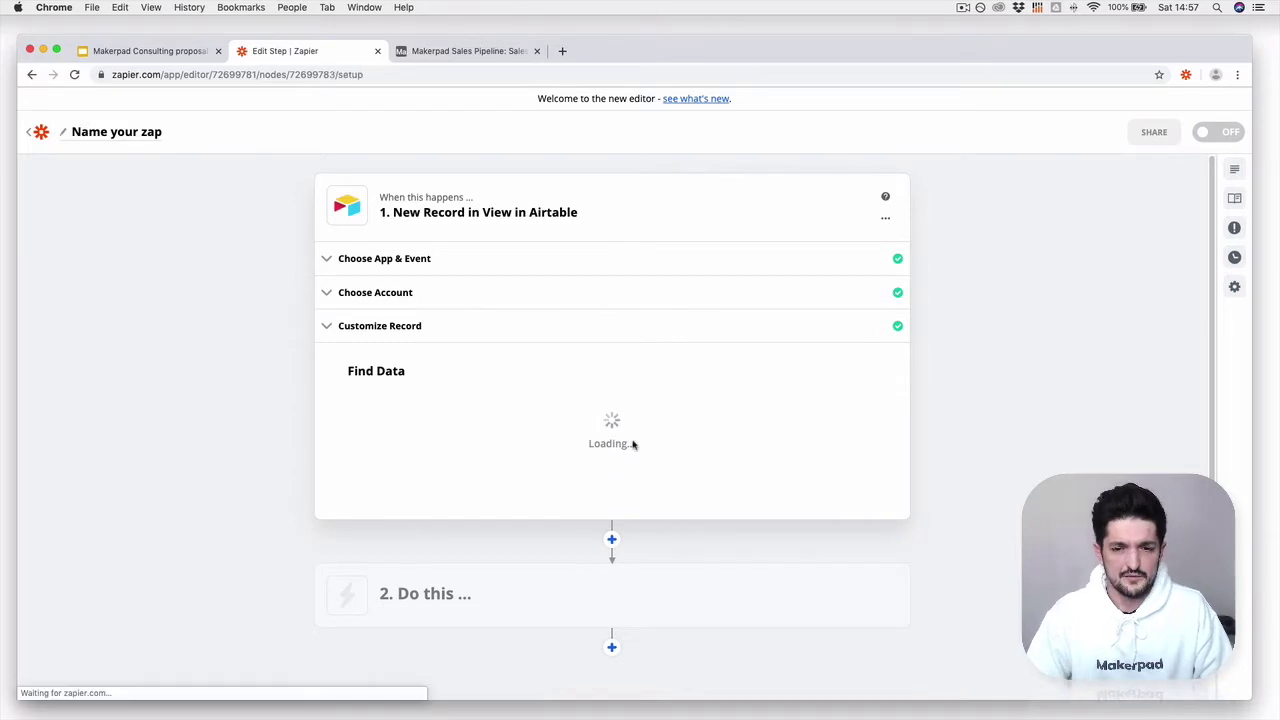
left_click(604, 197)
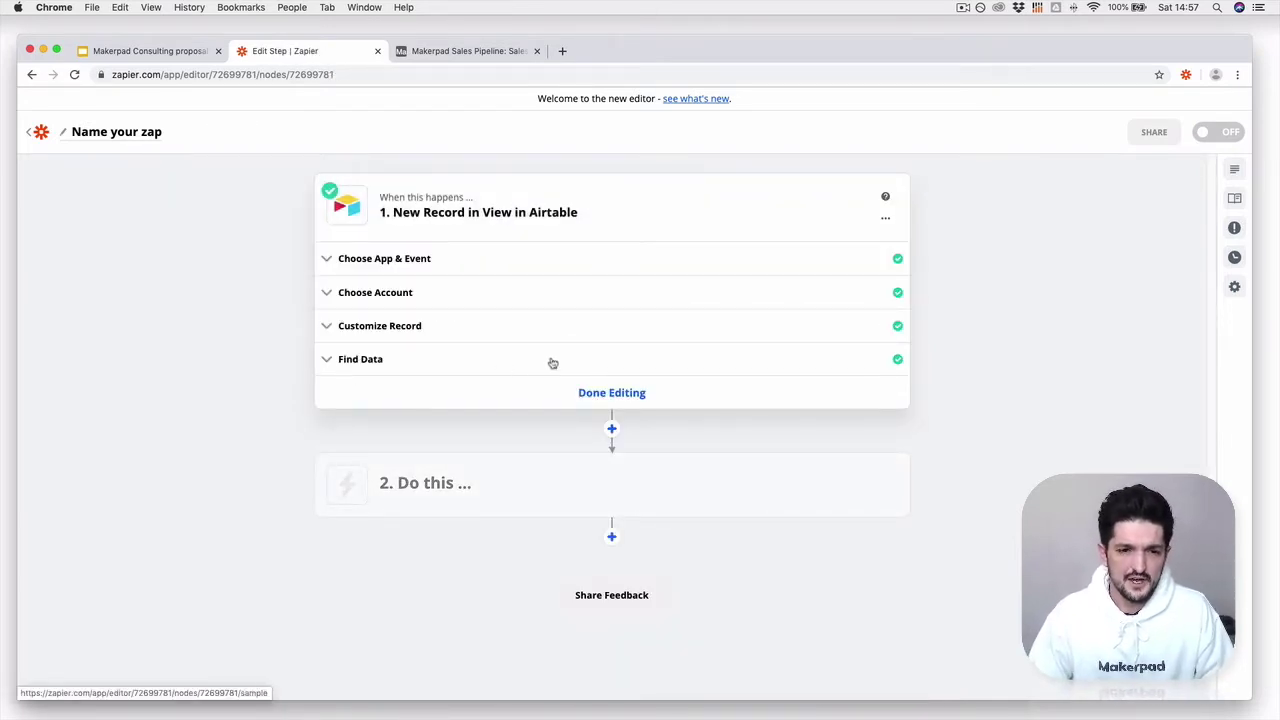
left_click(604, 362)
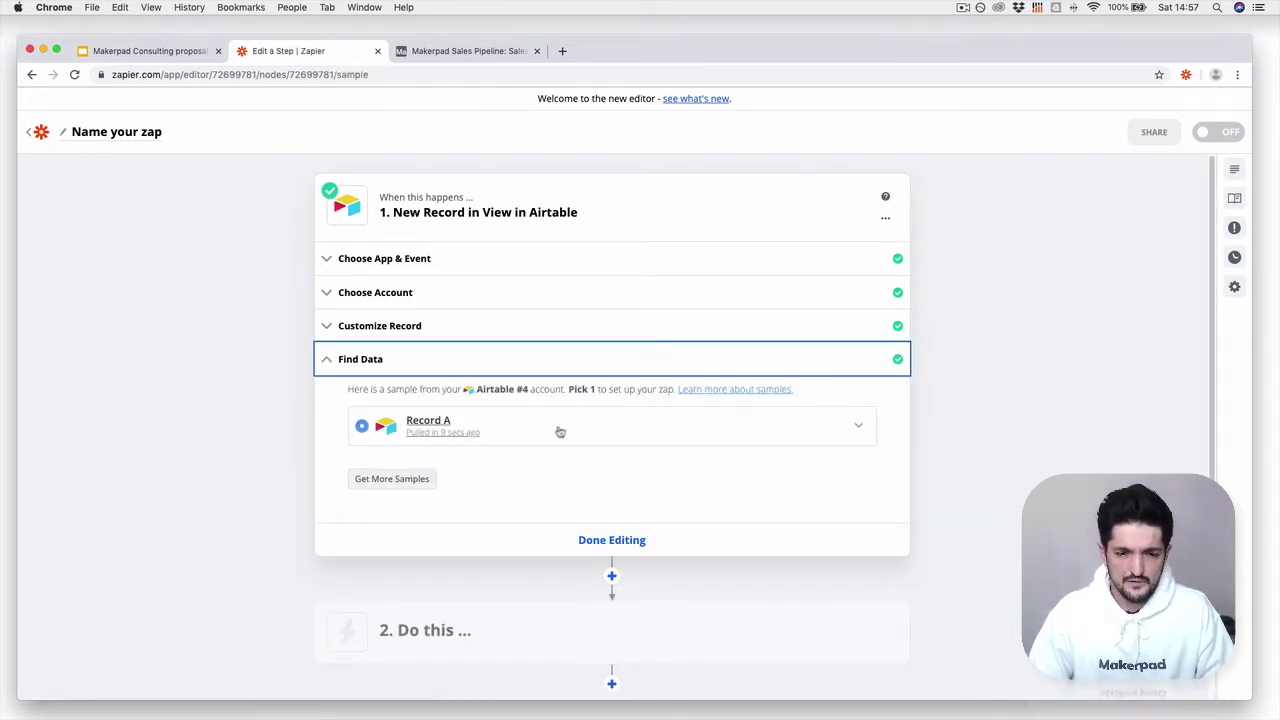
left_click(858, 428)
scroll(577, 535, "down", 1)
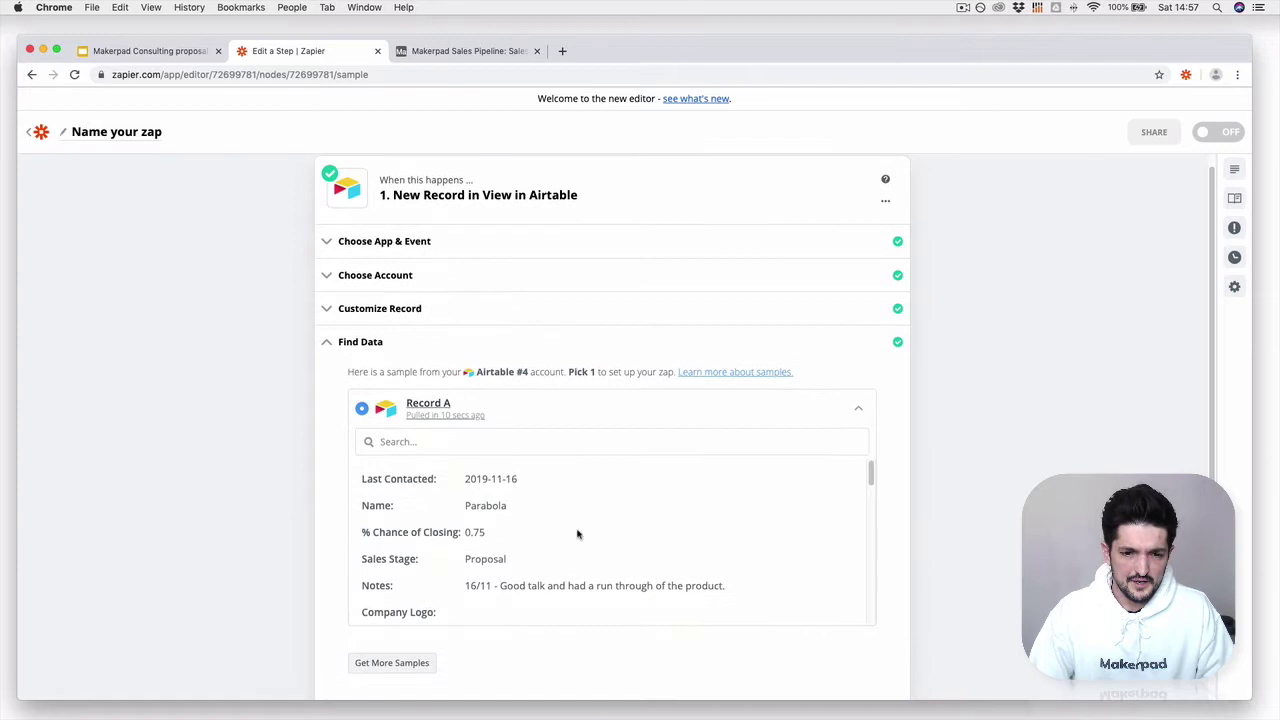
Step: Compare the sample against the Airtable record, then finish editing the trigger
left_click(410, 54)
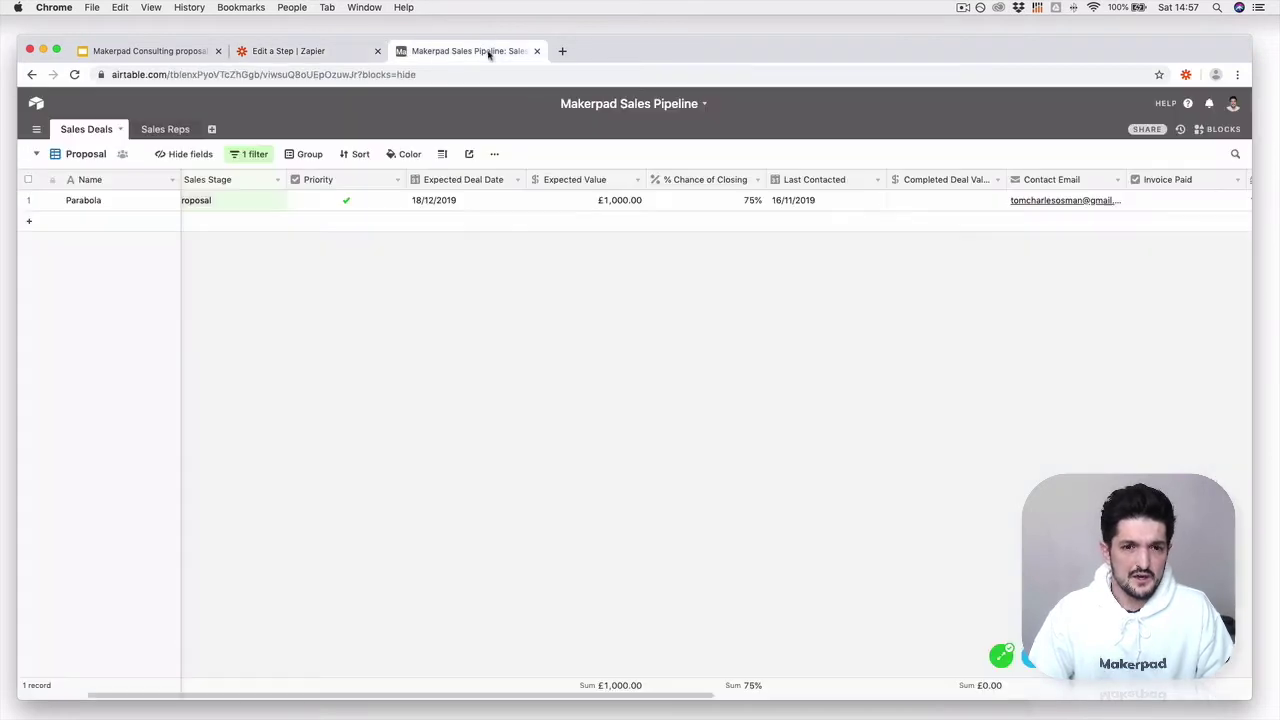
left_click(312, 54)
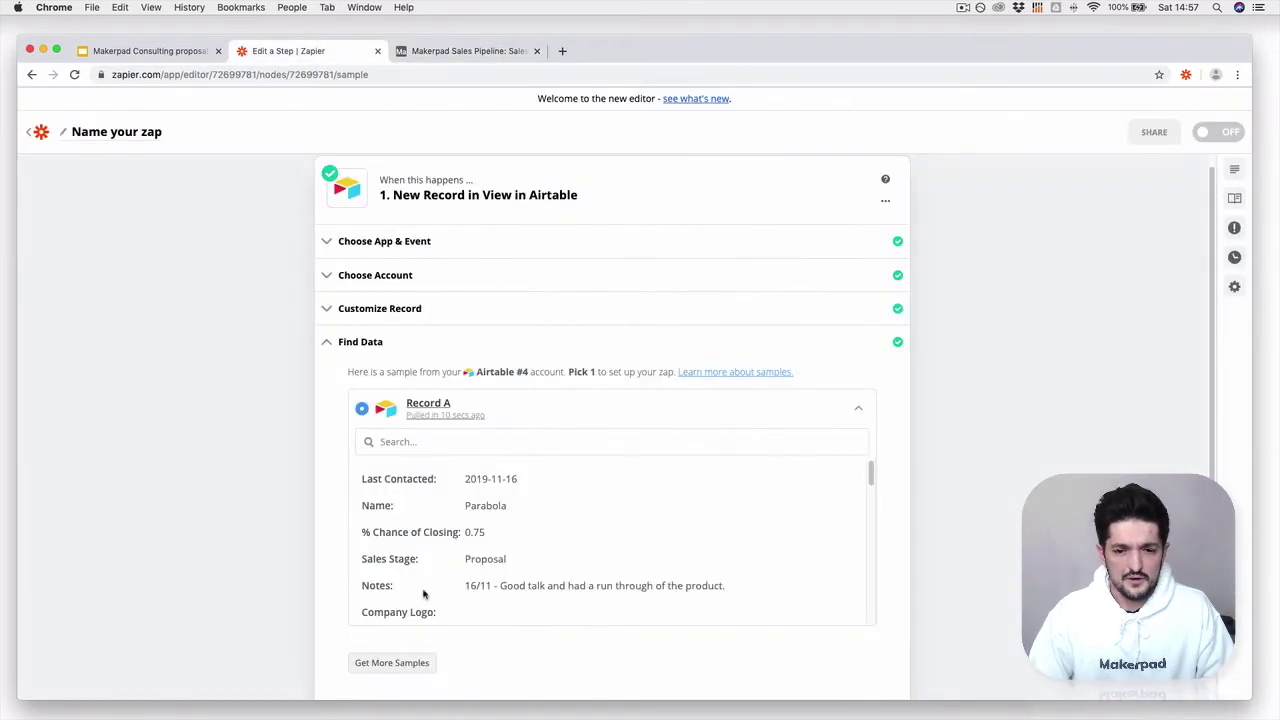
scroll(757, 563, "down", 10)
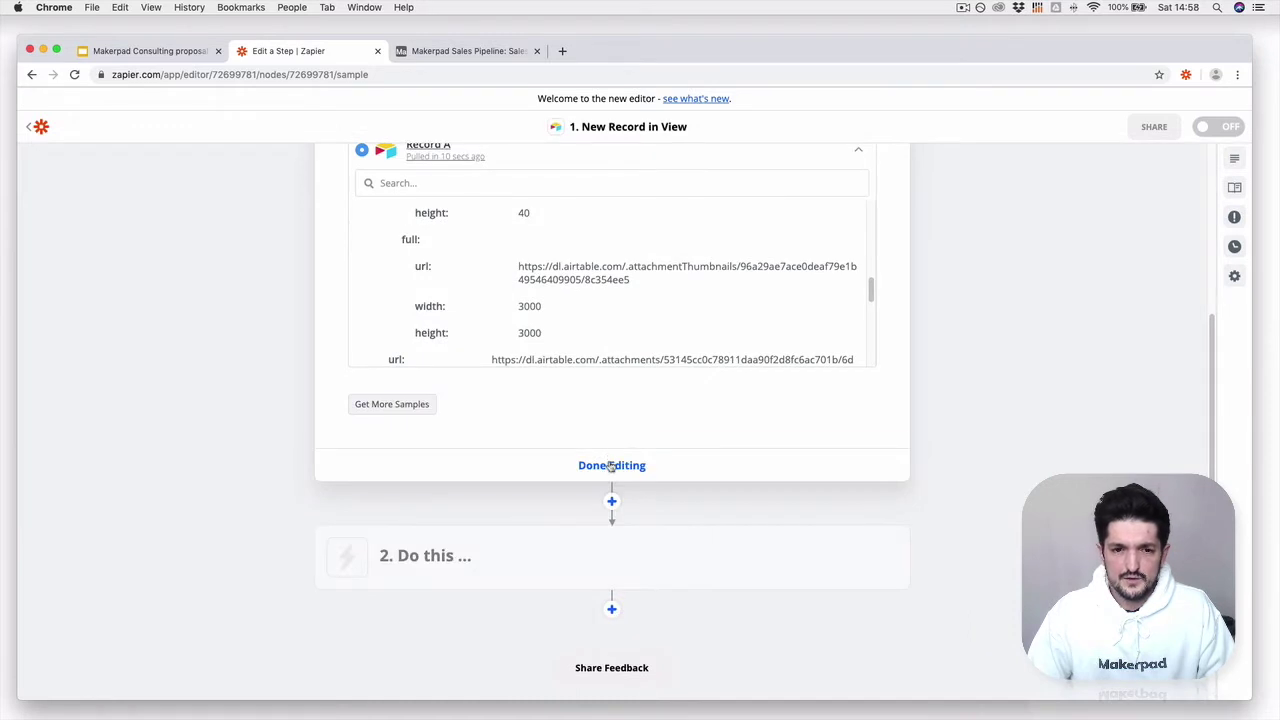
left_click(611, 466)
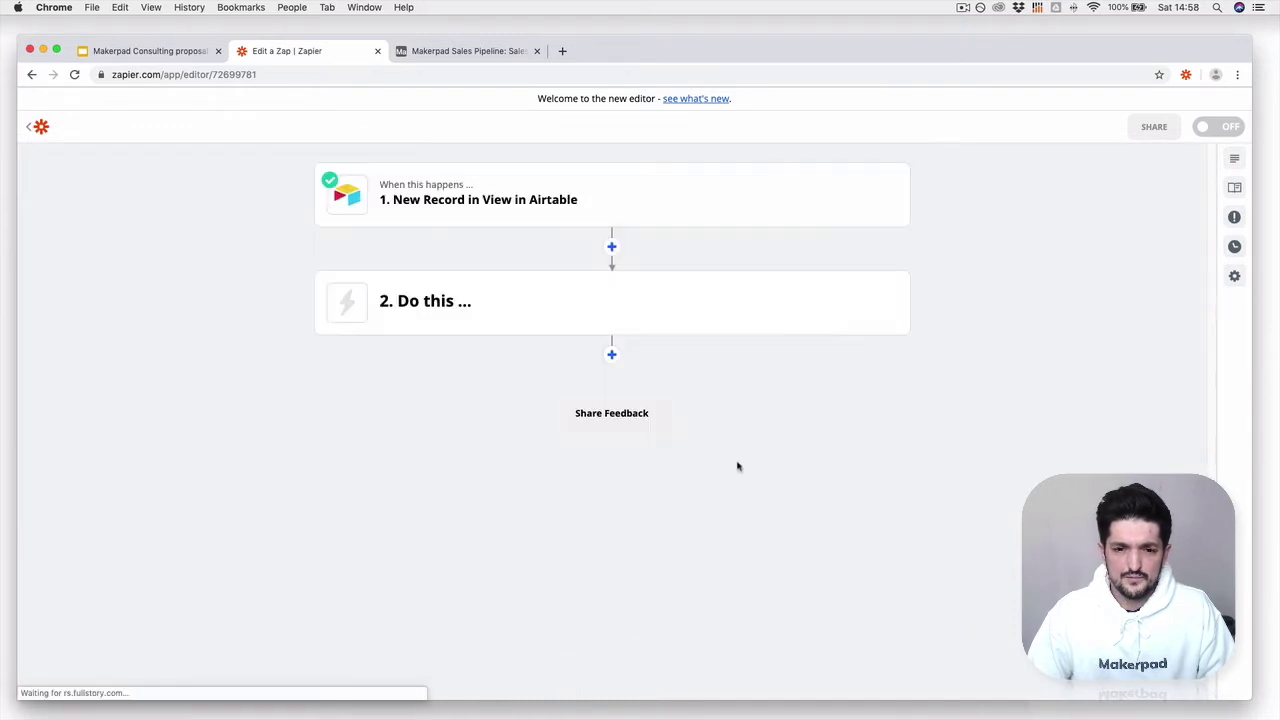
Step: Add a Google Slides 'Create Presentation From Template' action using the connected Google Slides account
left_click(606, 305)
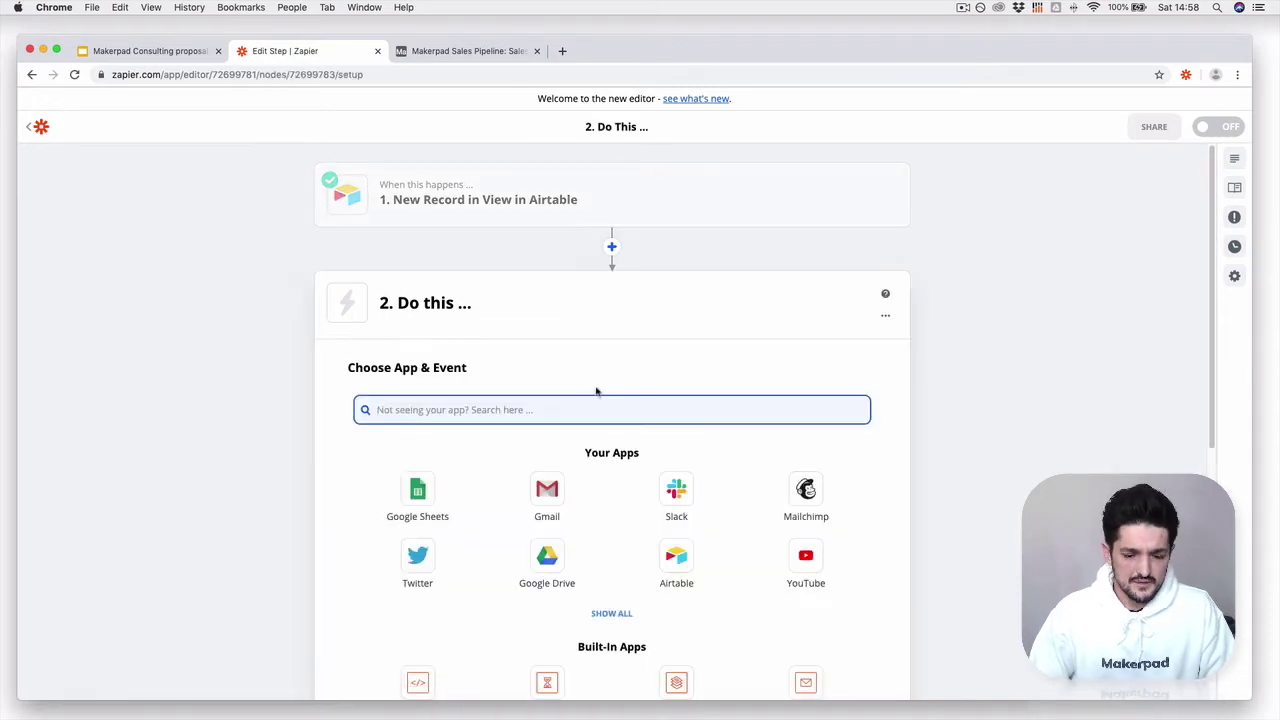
type("google sli")
left_click(420, 465)
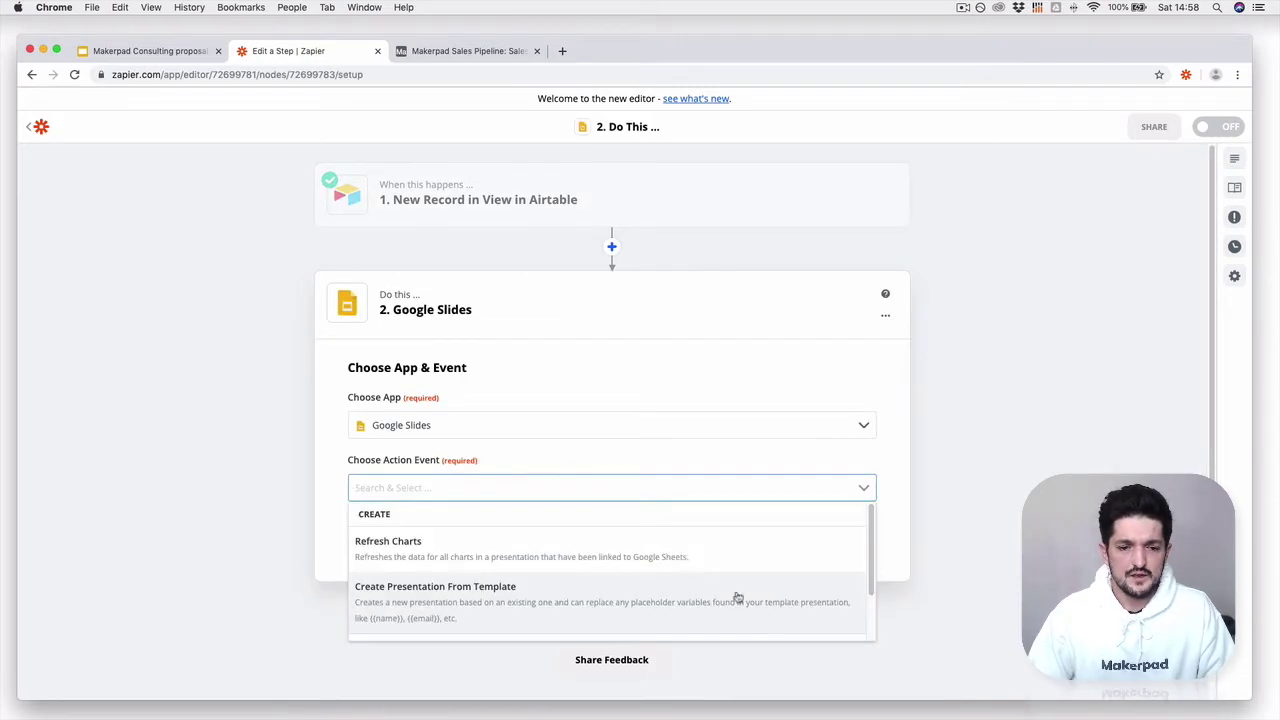
left_click(610, 621)
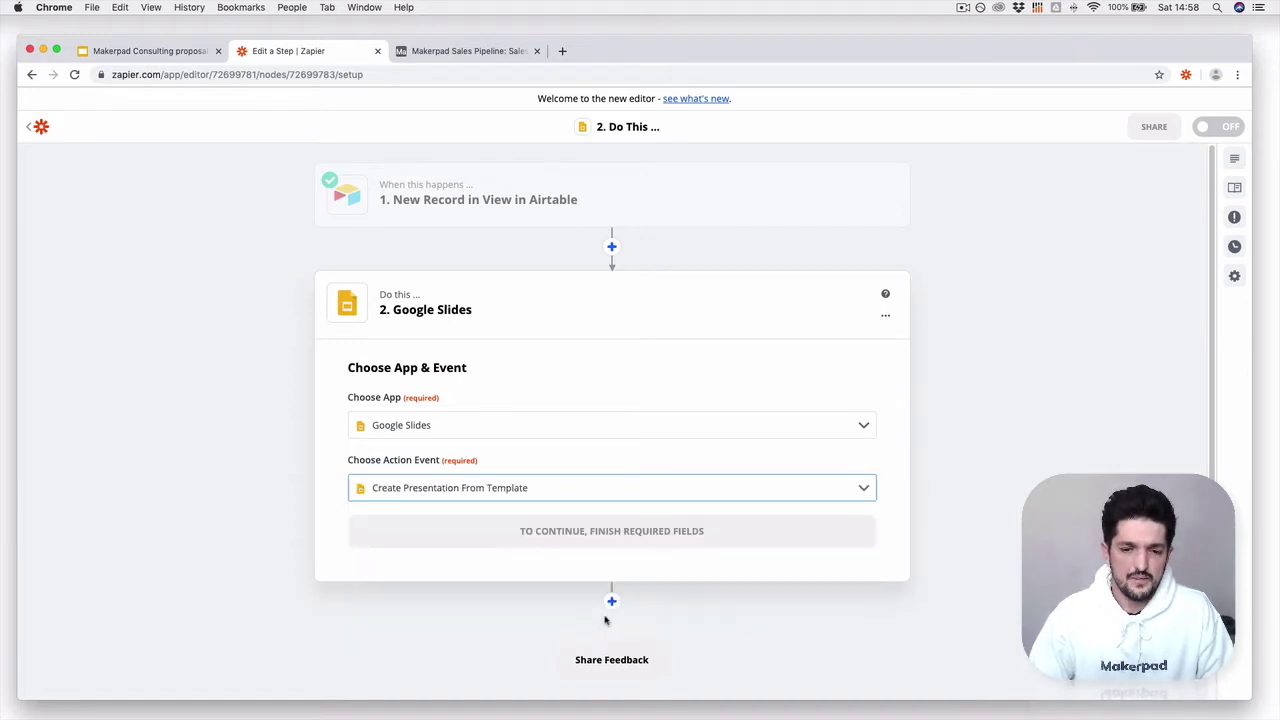
left_click(614, 532)
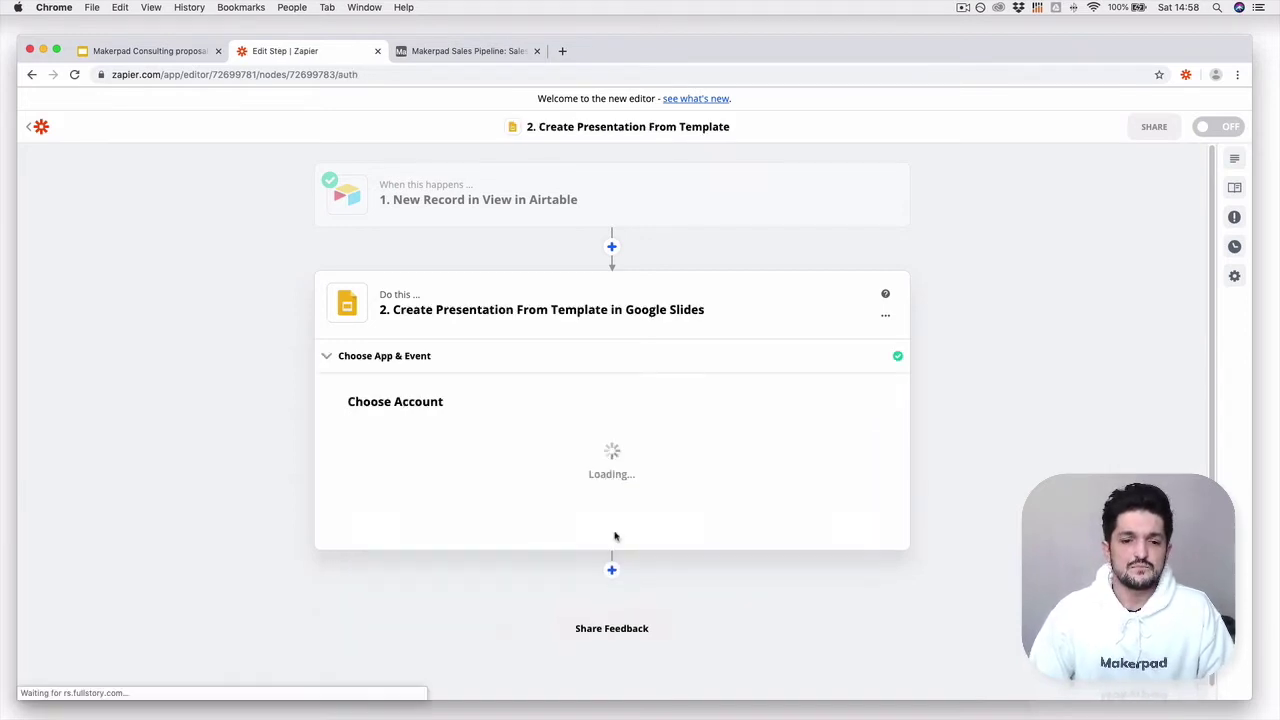
left_click(610, 458)
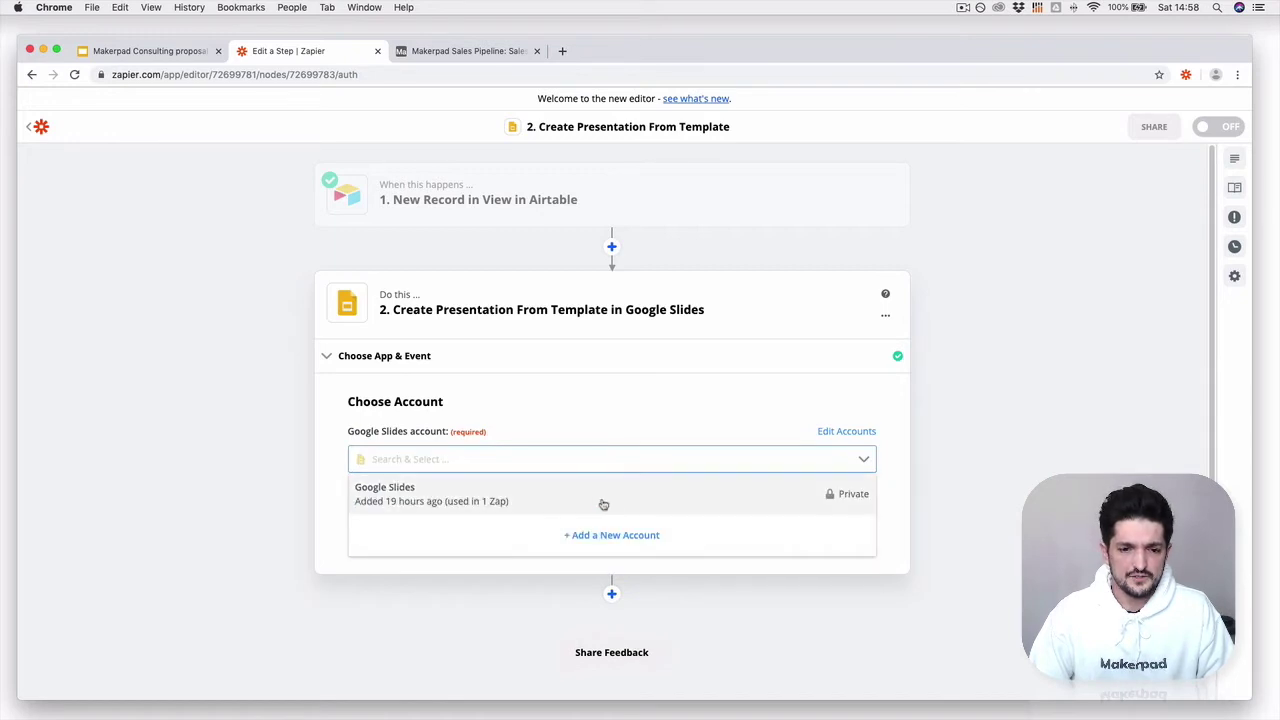
left_click(611, 489)
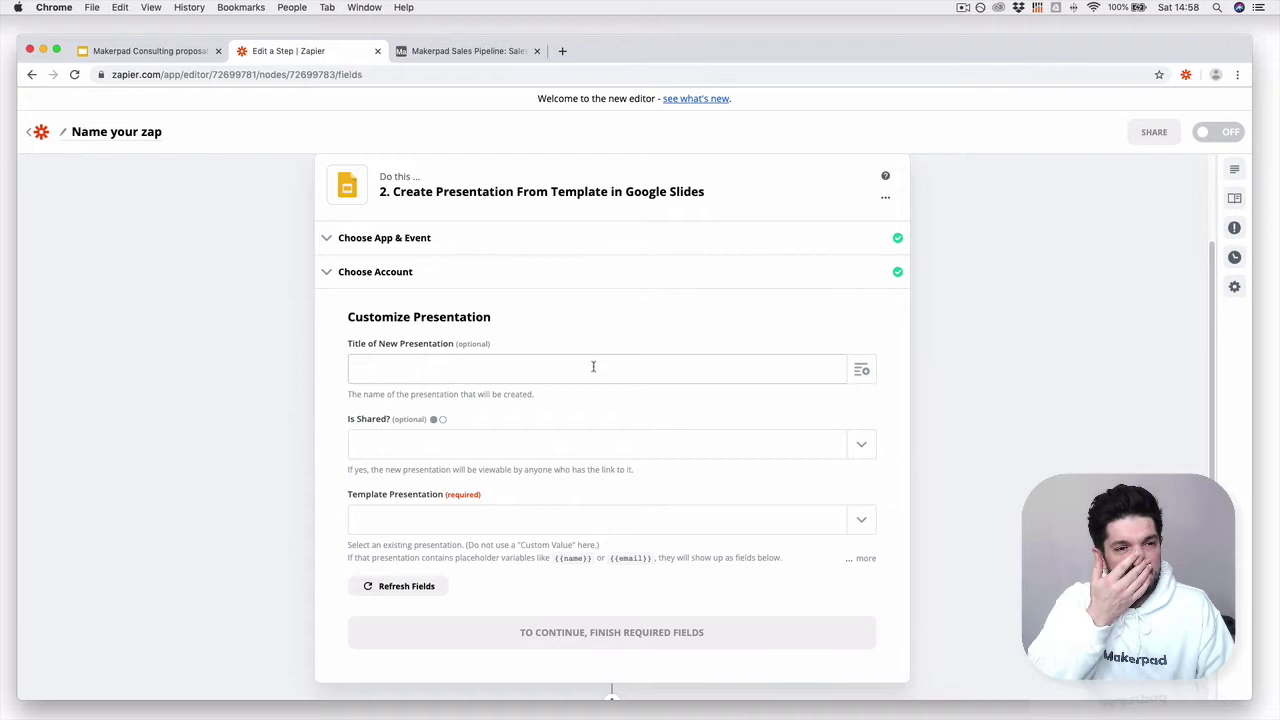
Step: Title the presentation 'Makerpad Consulting Proposal for' plus the record's Name and set Is Shared? to yes
type("Mak")
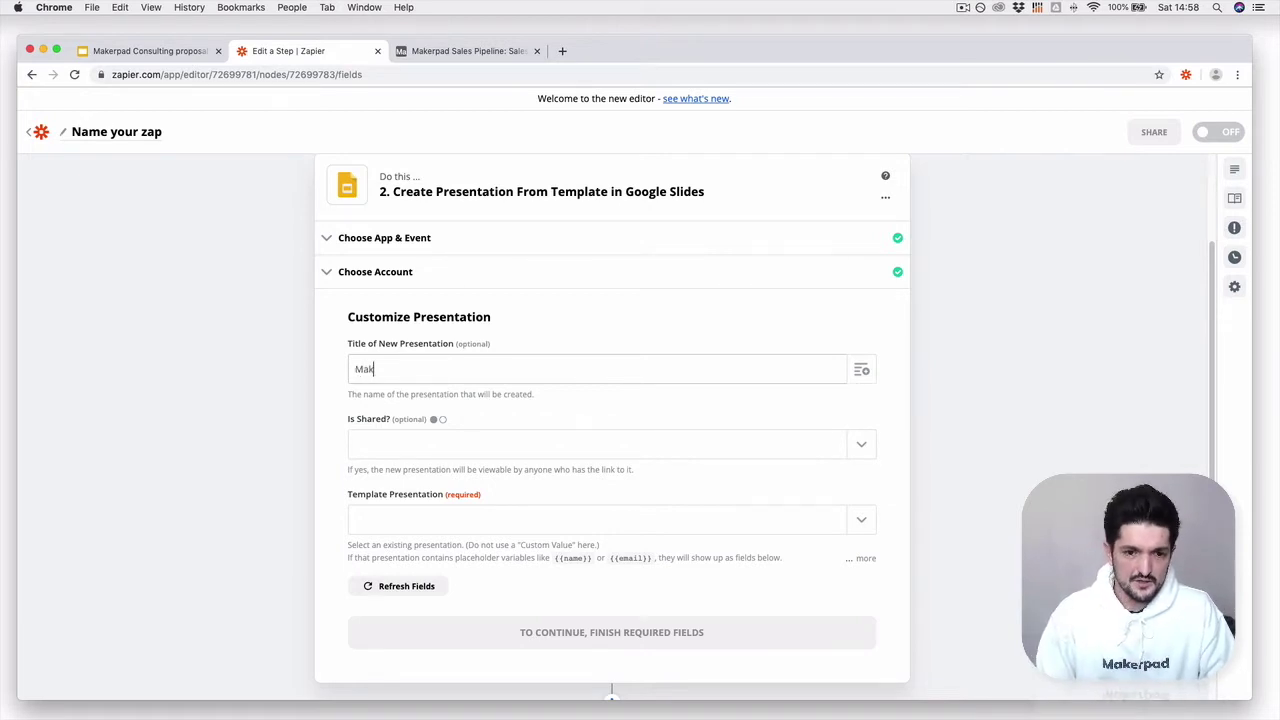
type("erpad Consulting Proposal for")
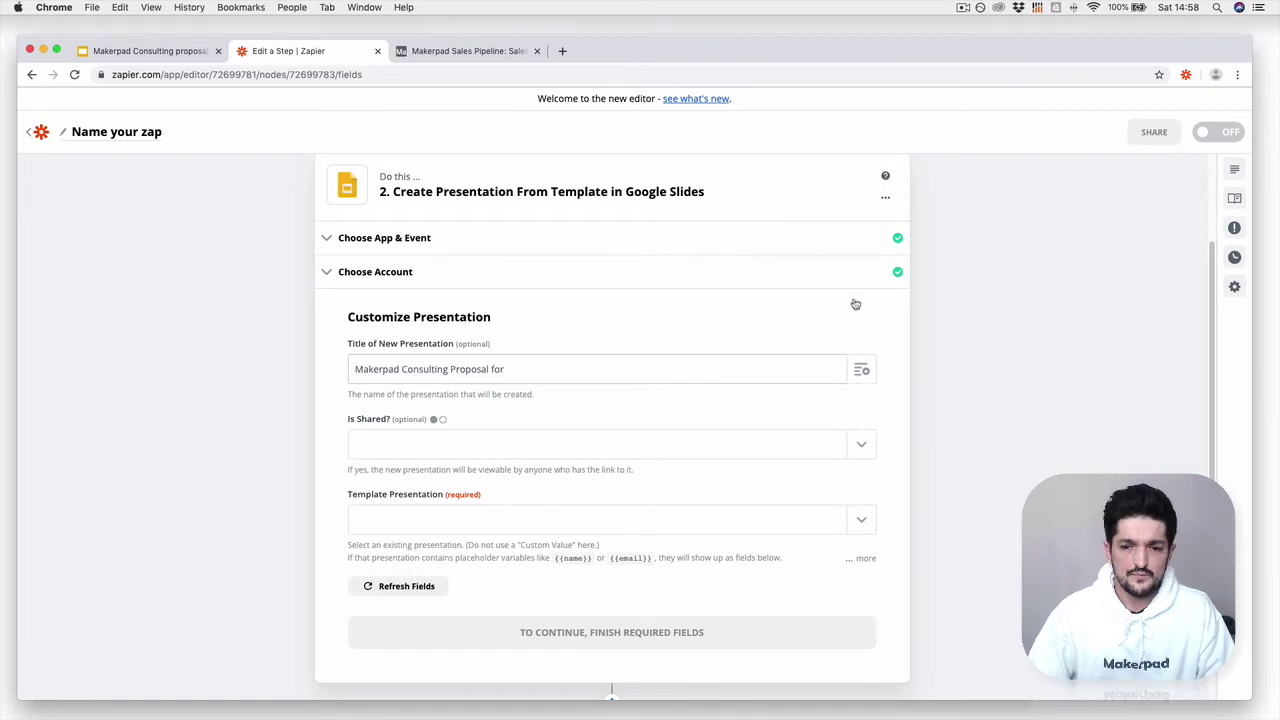
left_click(862, 370)
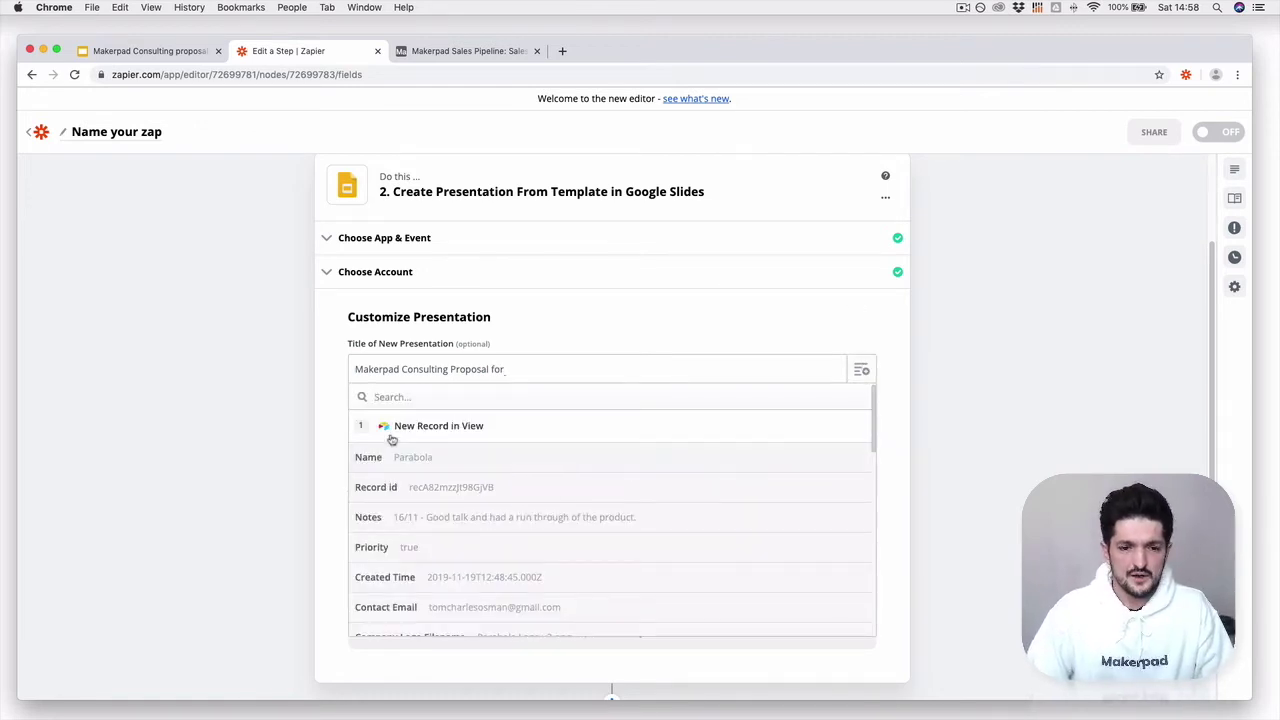
left_click(620, 457)
left_click(514, 446)
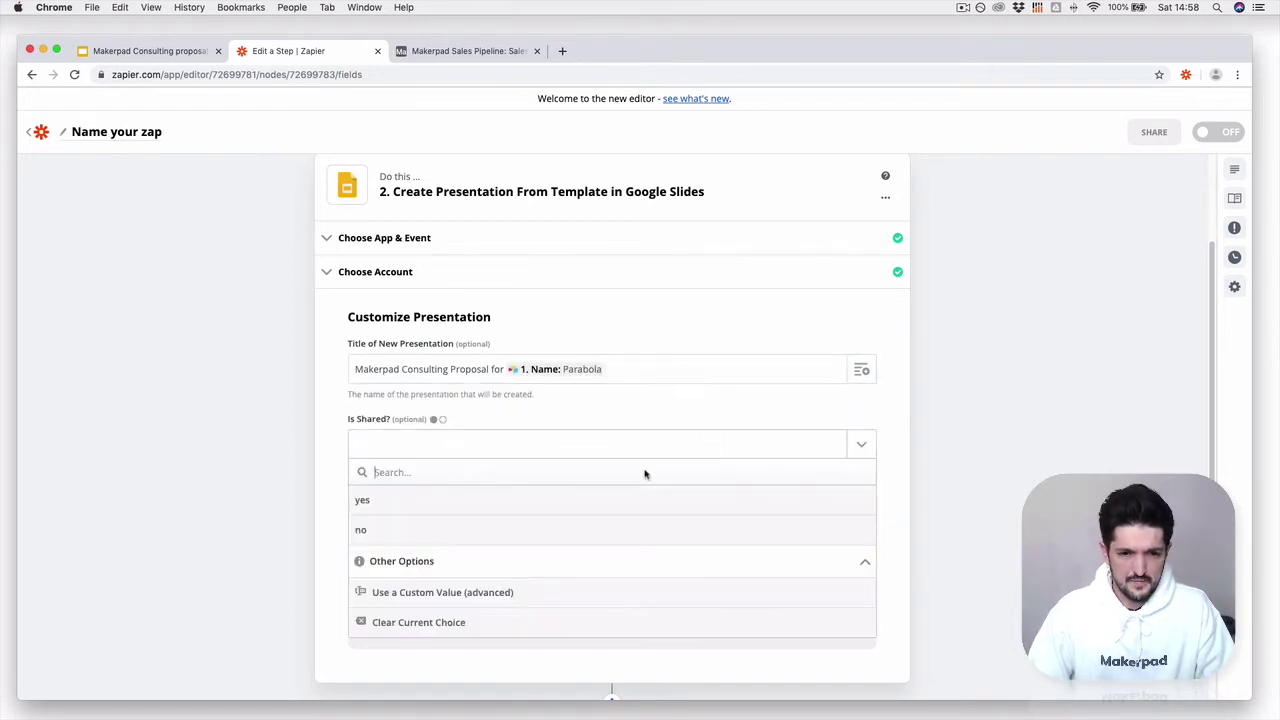
left_click(523, 501)
left_click(611, 519)
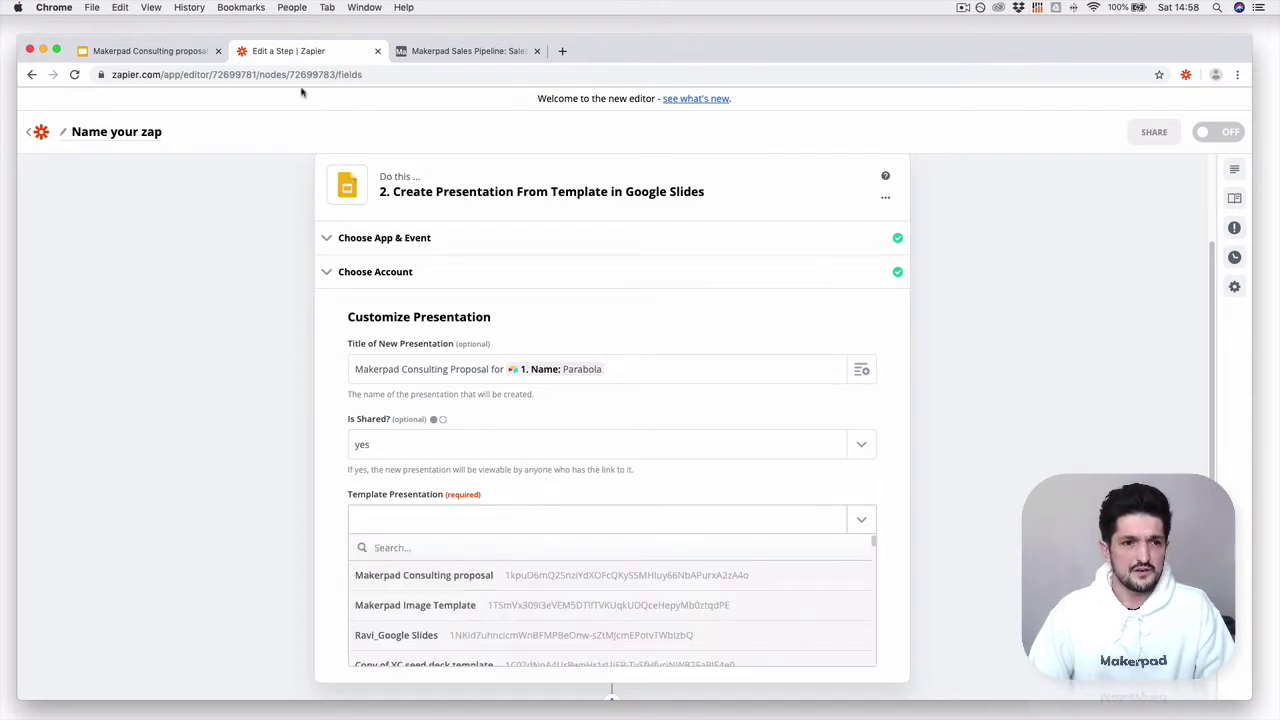
Step: Select the Makerpad Consulting proposal template and check its placeholders in Google Slides
left_click(556, 575)
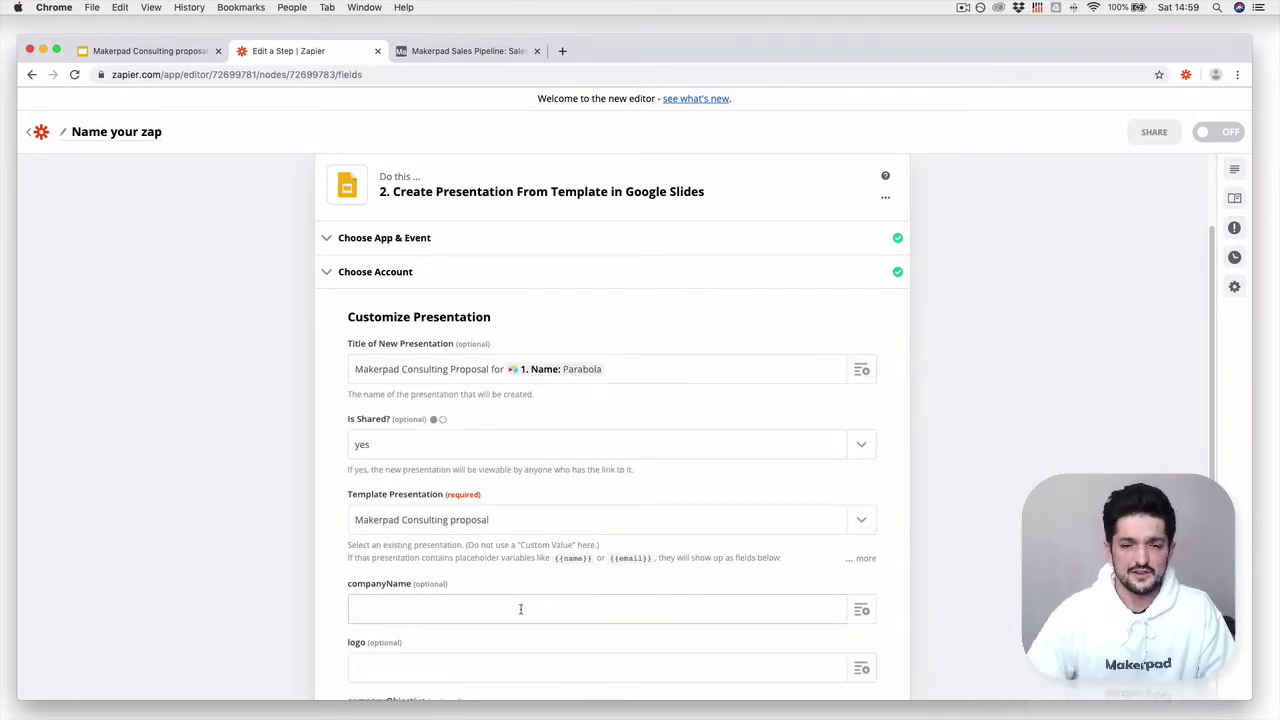
scroll(800, 530, "down", 3)
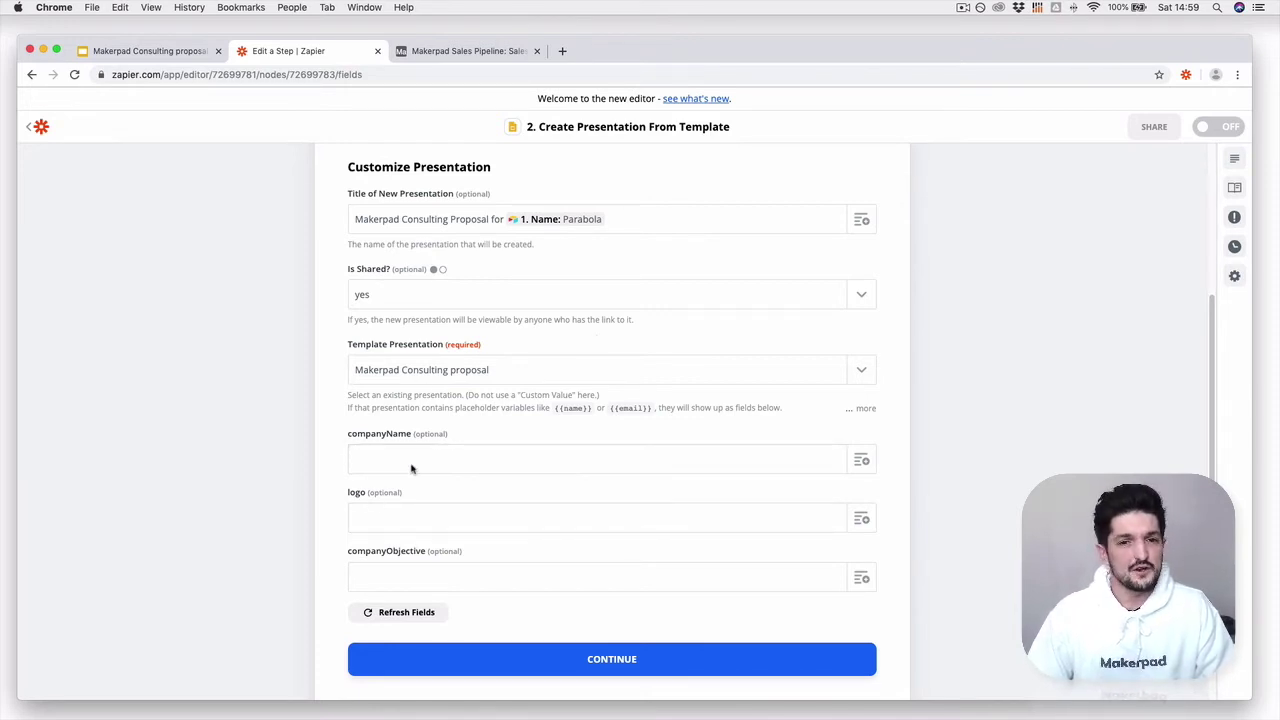
left_click(160, 50)
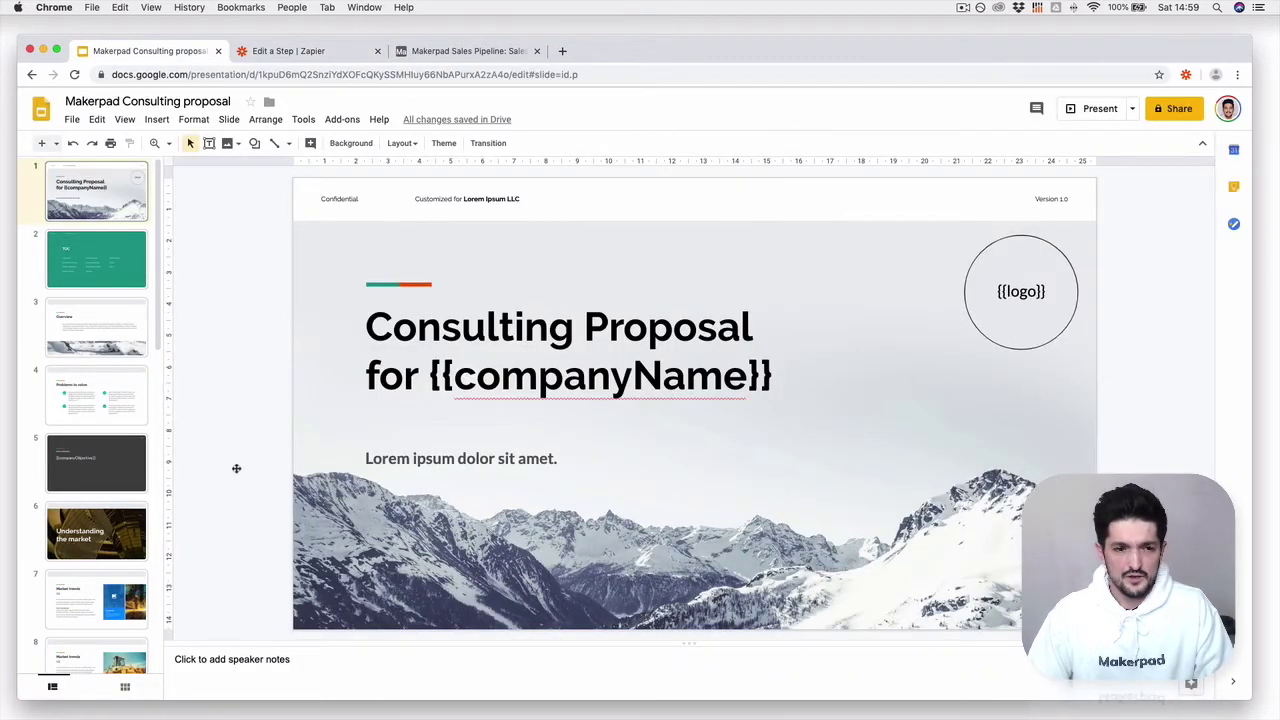
left_click(102, 472)
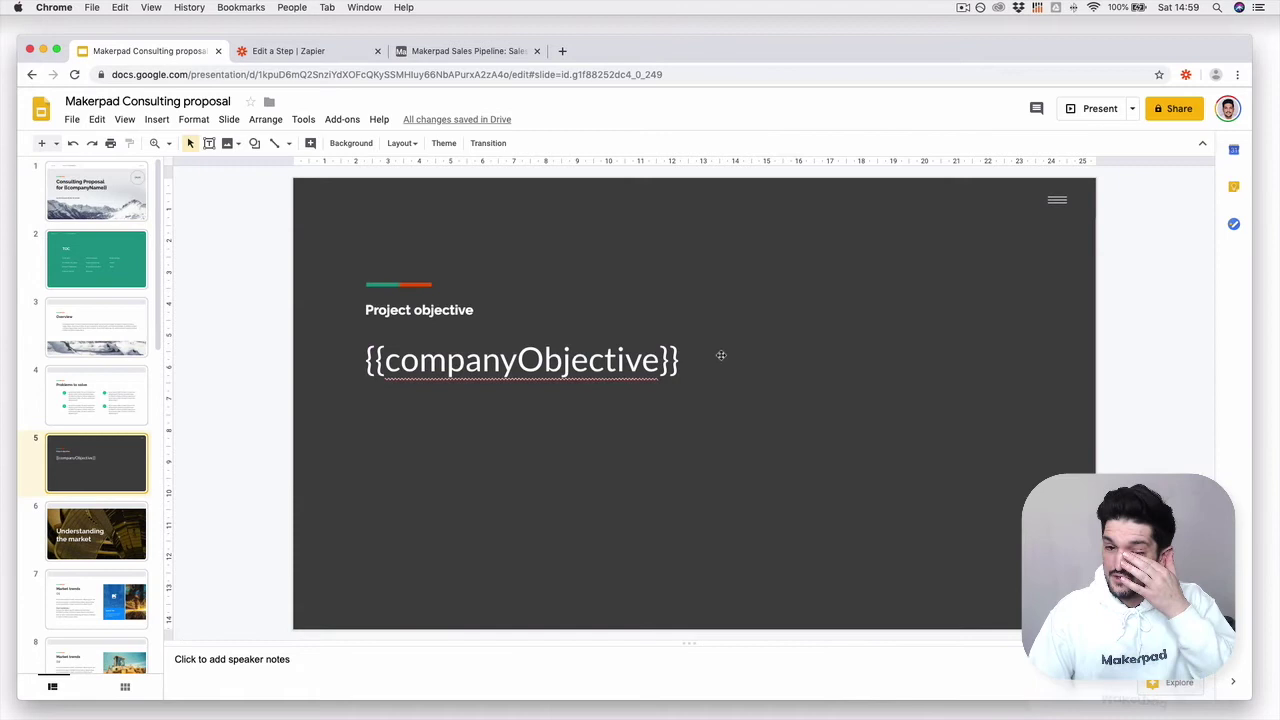
left_click(346, 60)
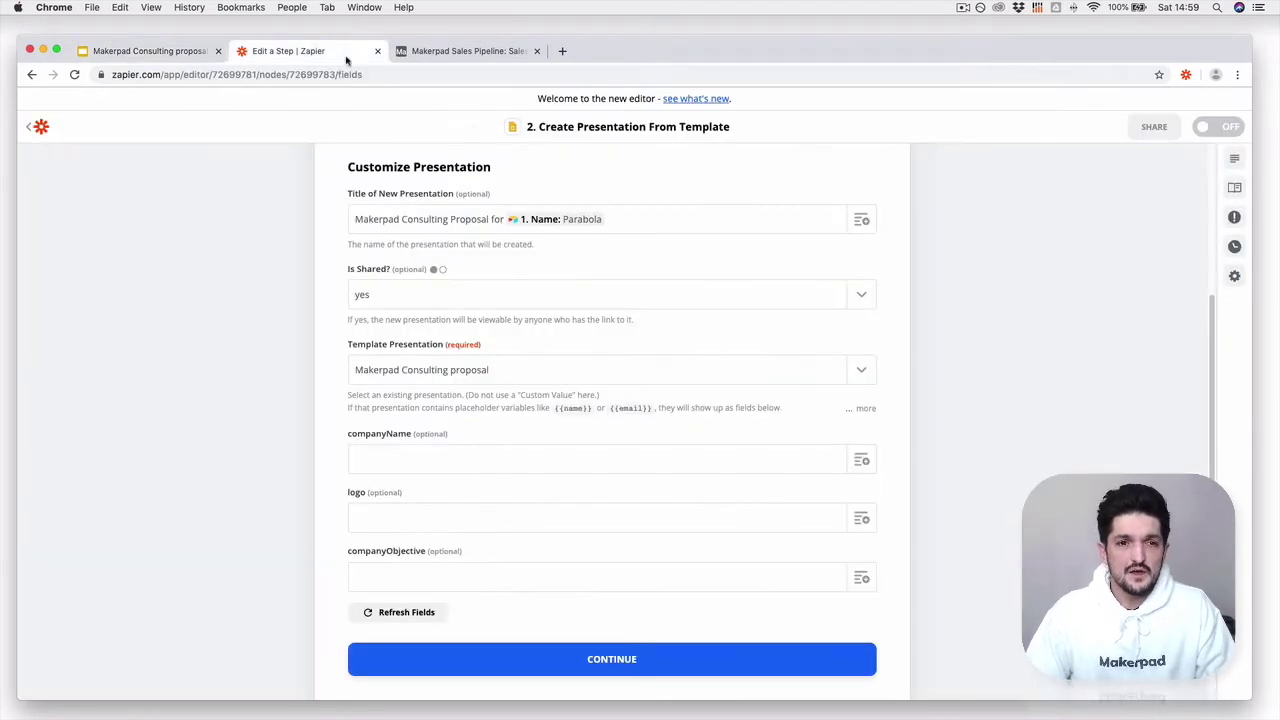
Step: Map Name into companyName and Company Logo Thumbnails Small URL into logo
left_click(594, 452)
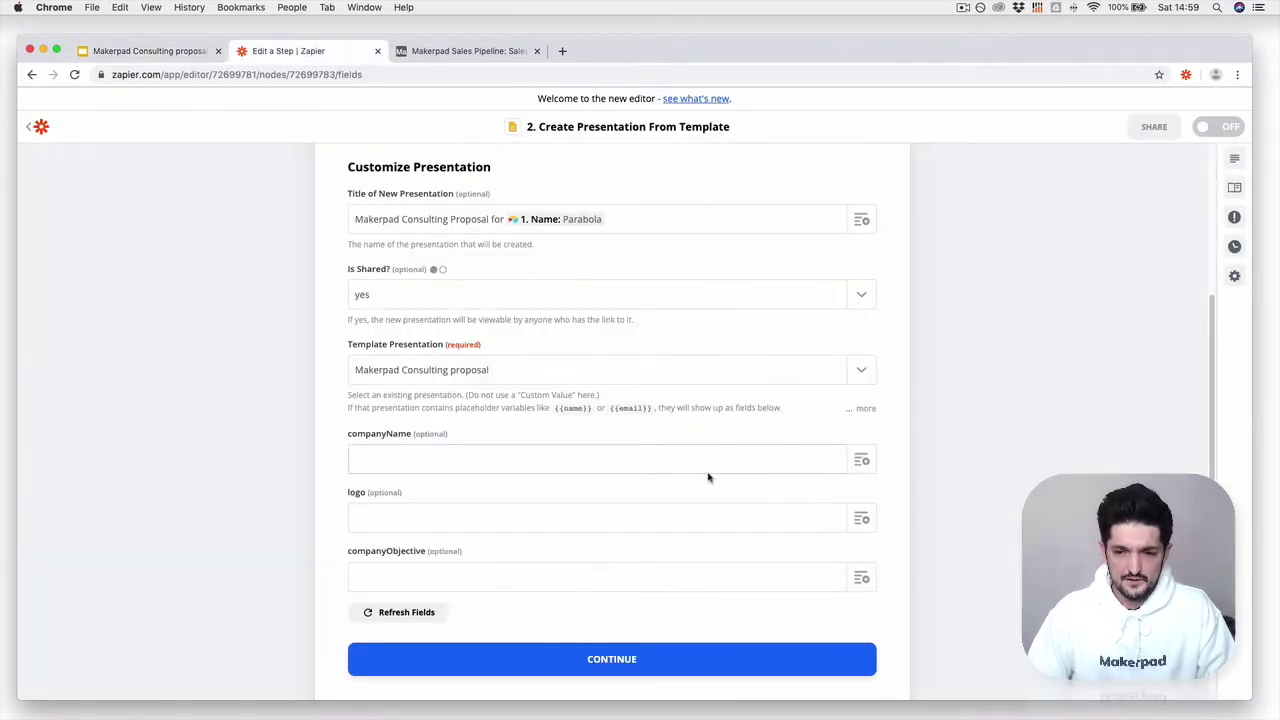
left_click(864, 459)
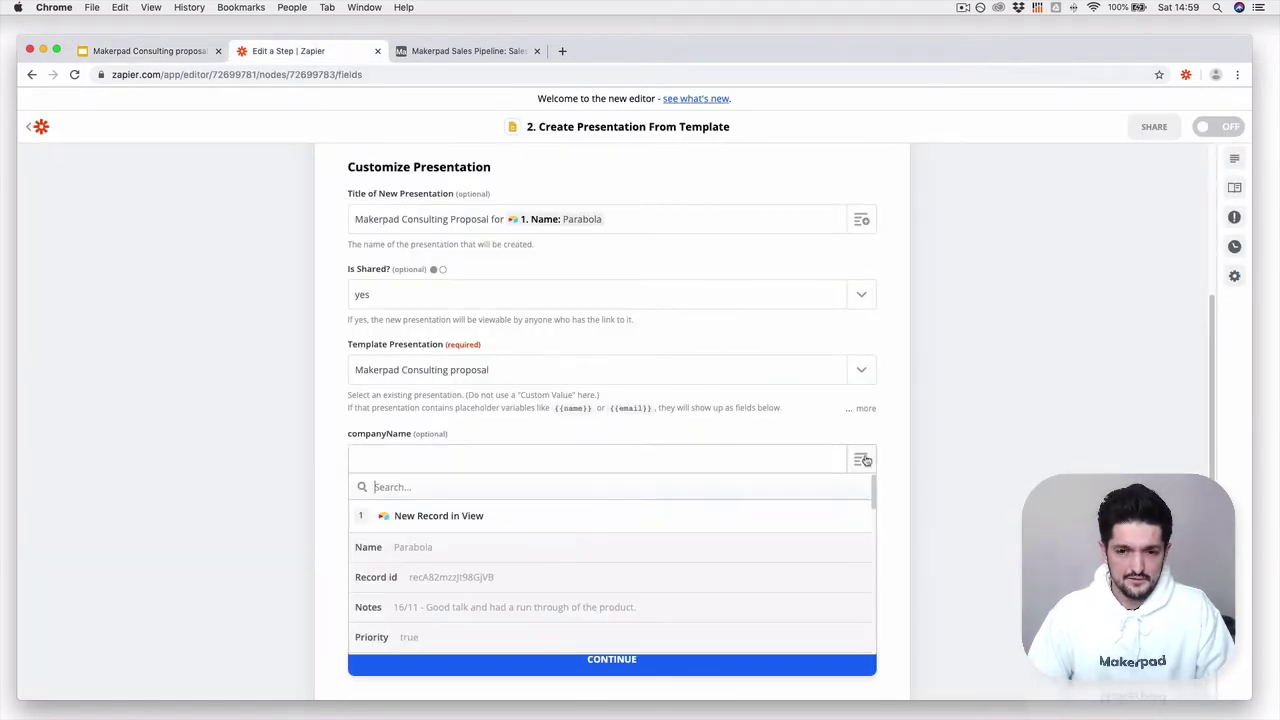
left_click(592, 550)
scroll(971, 634, "down", 1)
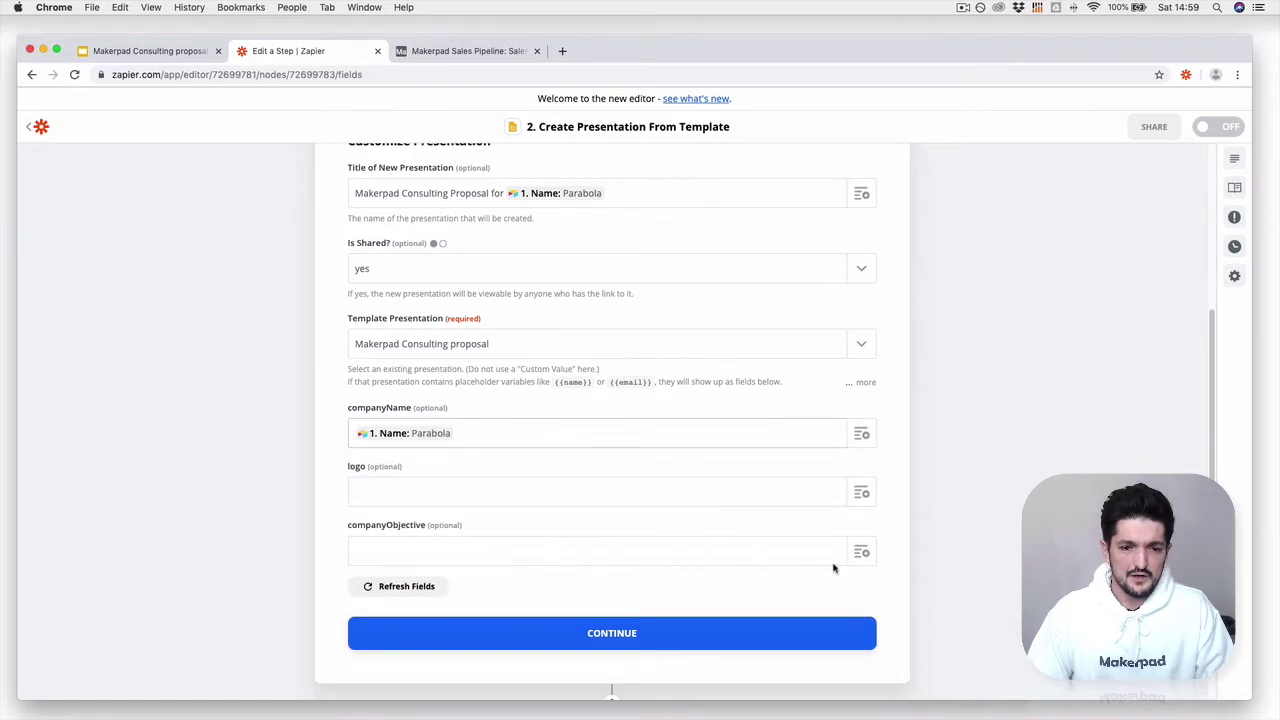
left_click(862, 494)
scroll(666, 634, "down", 10)
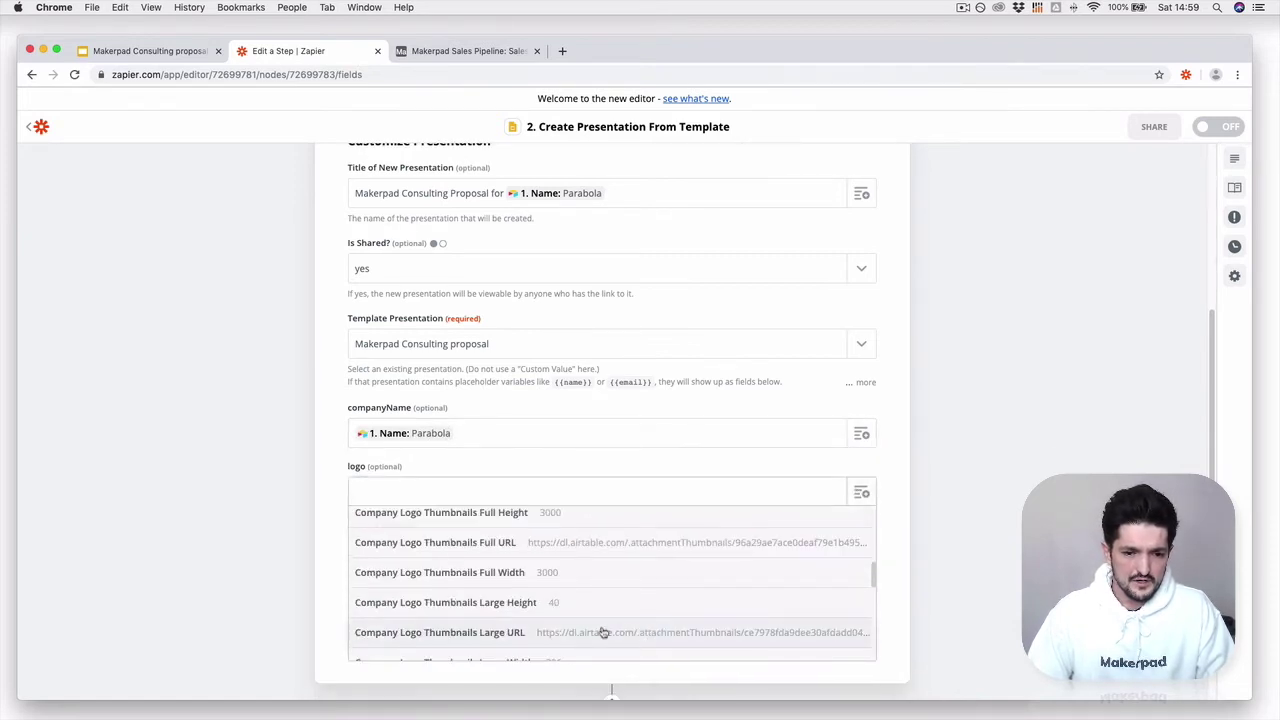
scroll(602, 630, "up", 1)
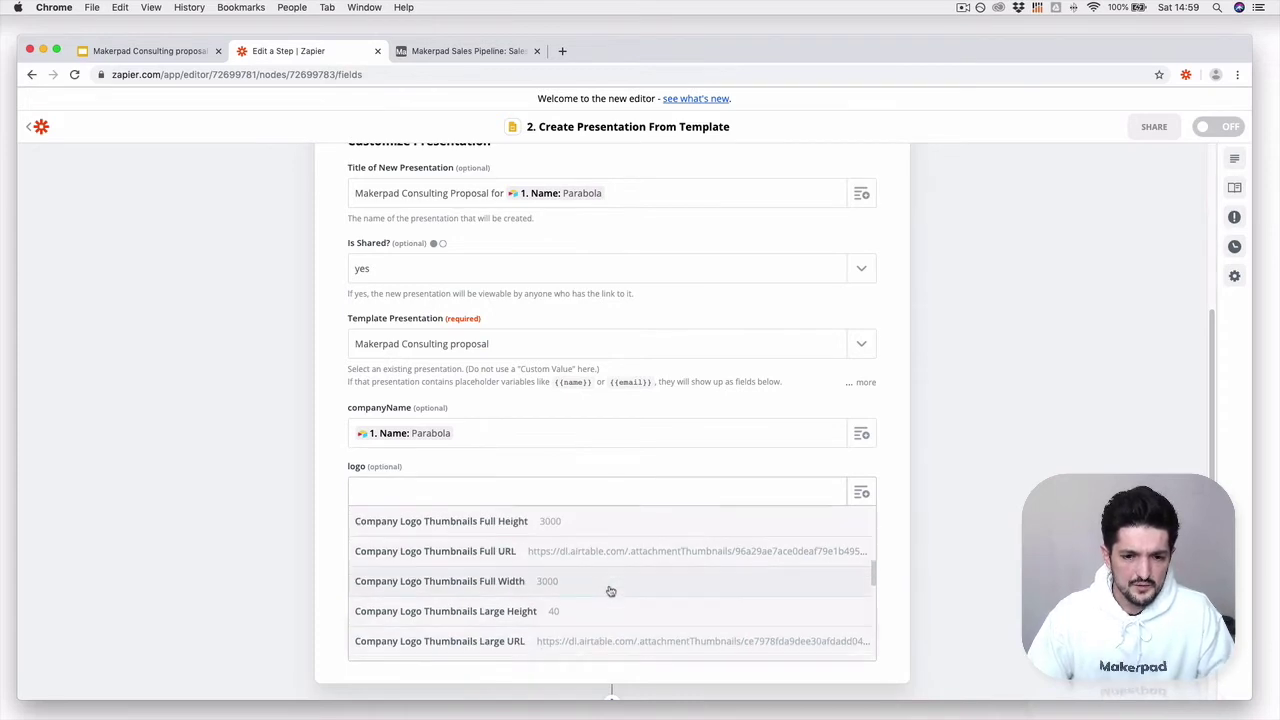
scroll(610, 592, "down", 2)
scroll(620, 634, "down", 4)
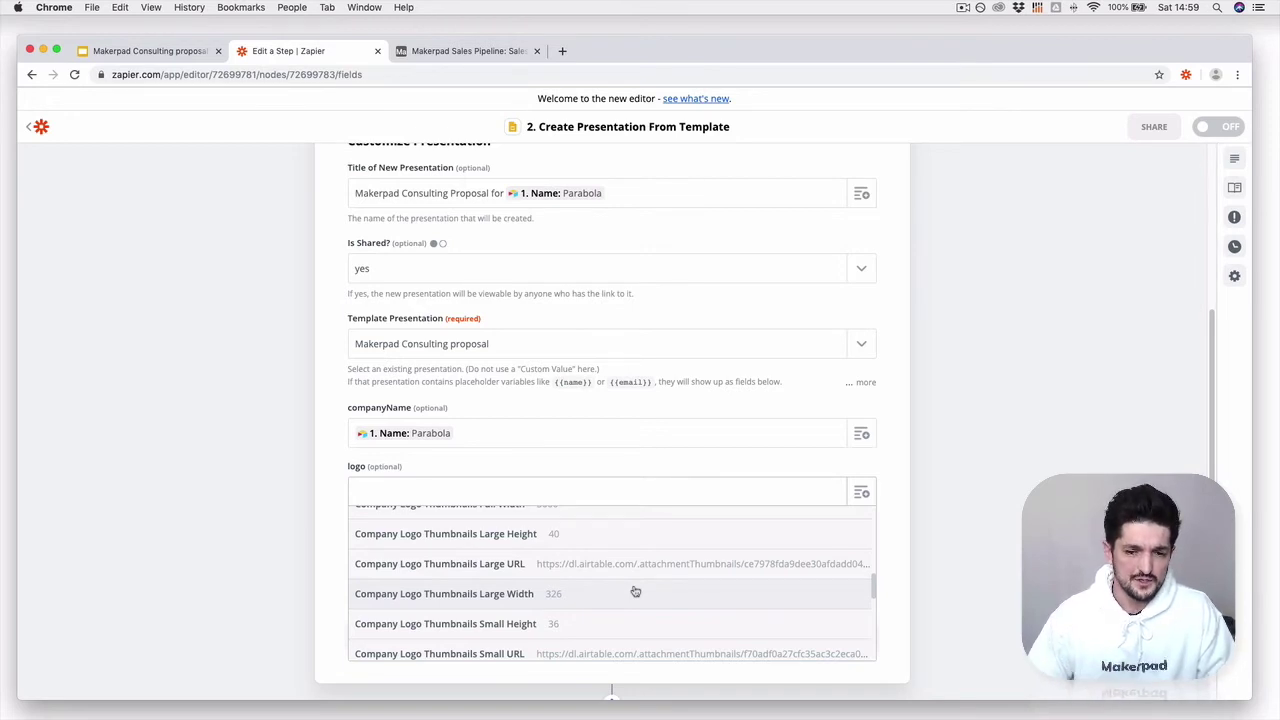
scroll(635, 592, "down", 12)
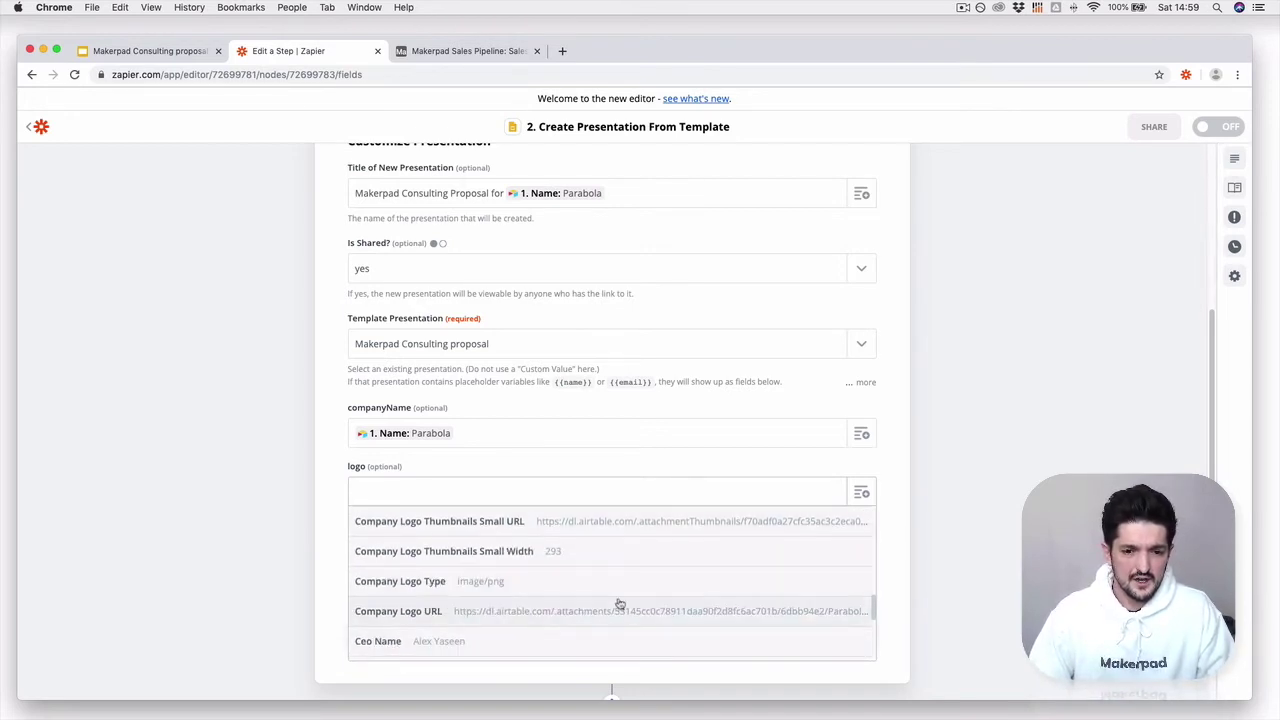
scroll(641, 594, "up", 3)
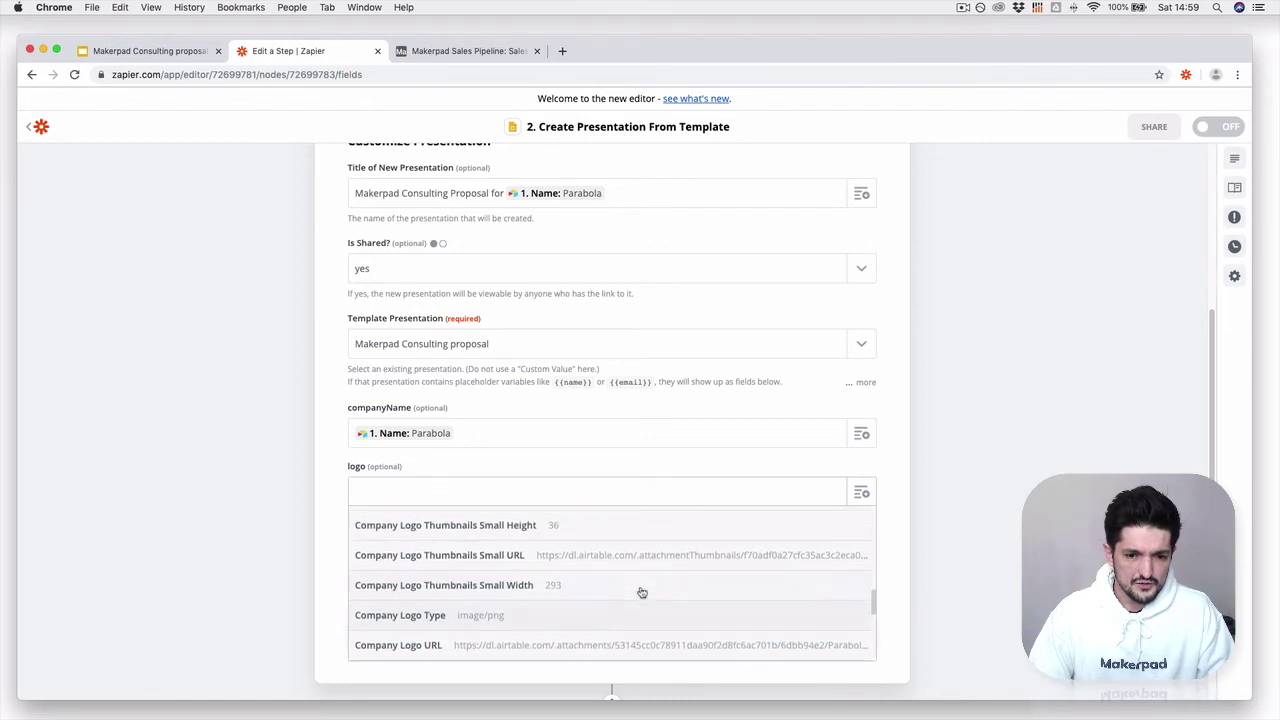
scroll(640, 592, "up", 2)
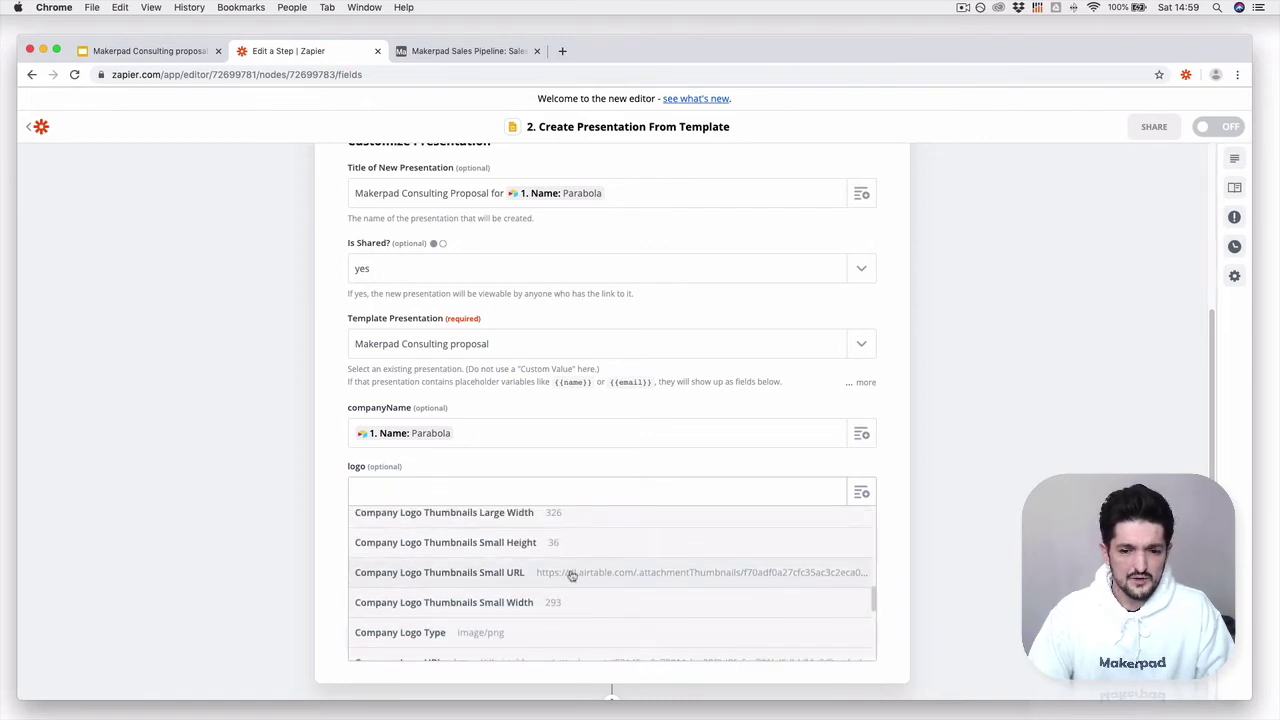
left_click(626, 578)
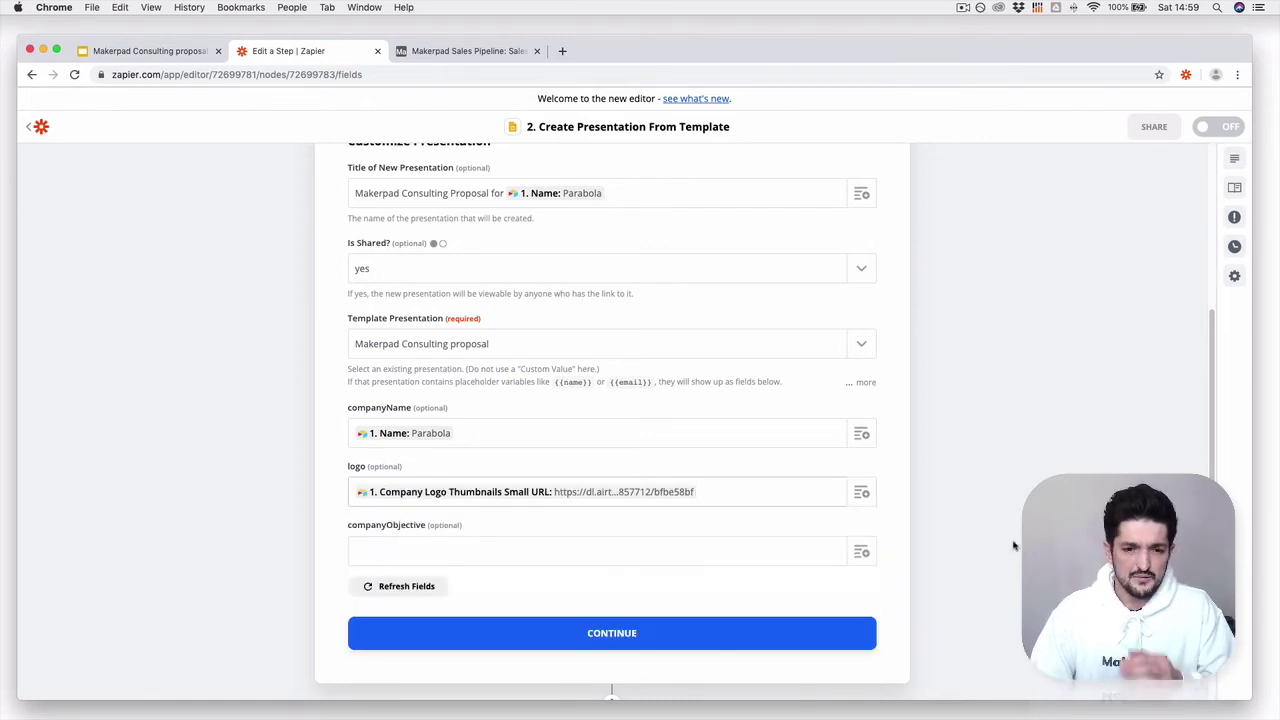
Step: Keep the logo mapping and map the record's Objective into companyObjective
left_click(760, 492)
scroll(600, 606, "down", 10)
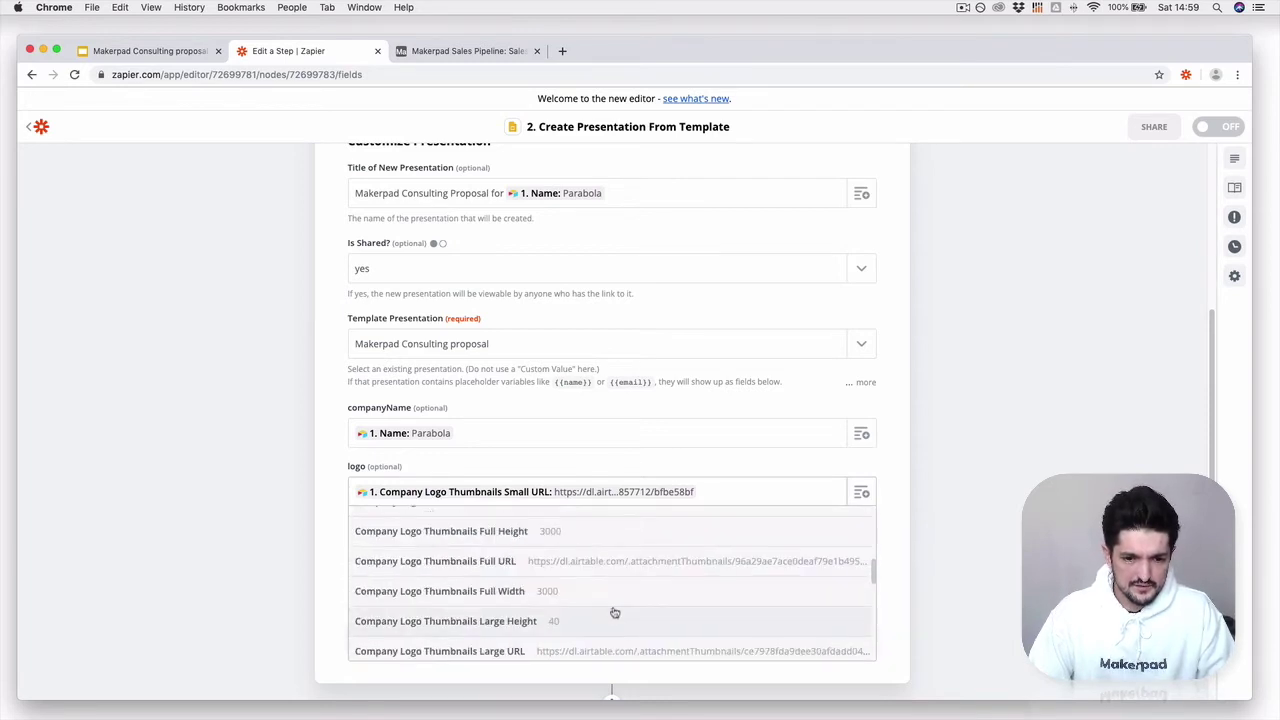
key("Escape")
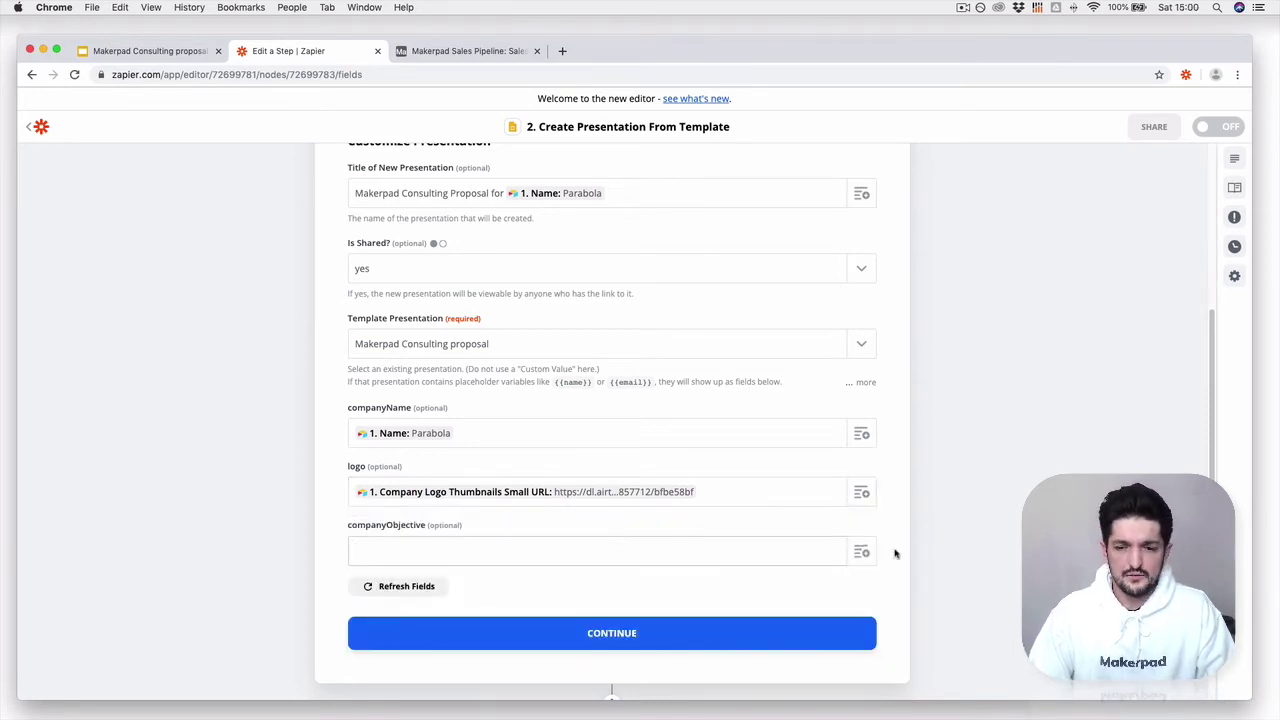
left_click(861, 552)
scroll(575, 655, "down", 10)
scroll(575, 655, "down", 5)
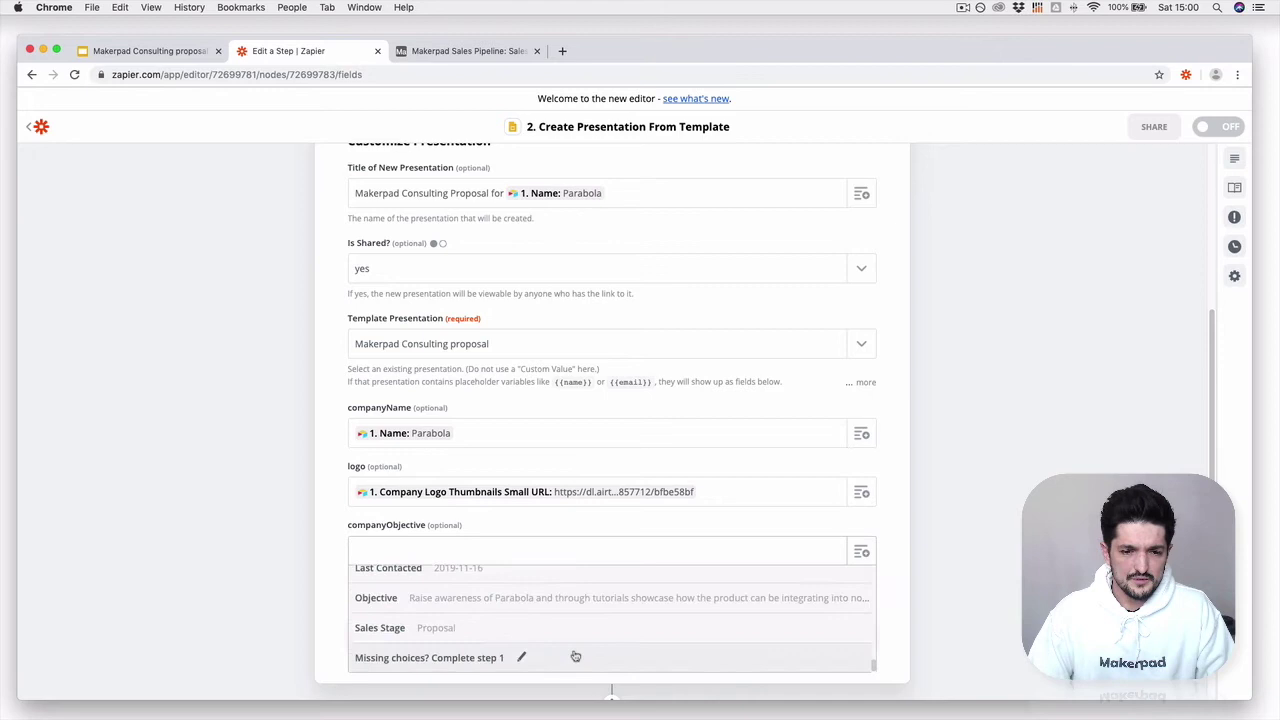
left_click(572, 621)
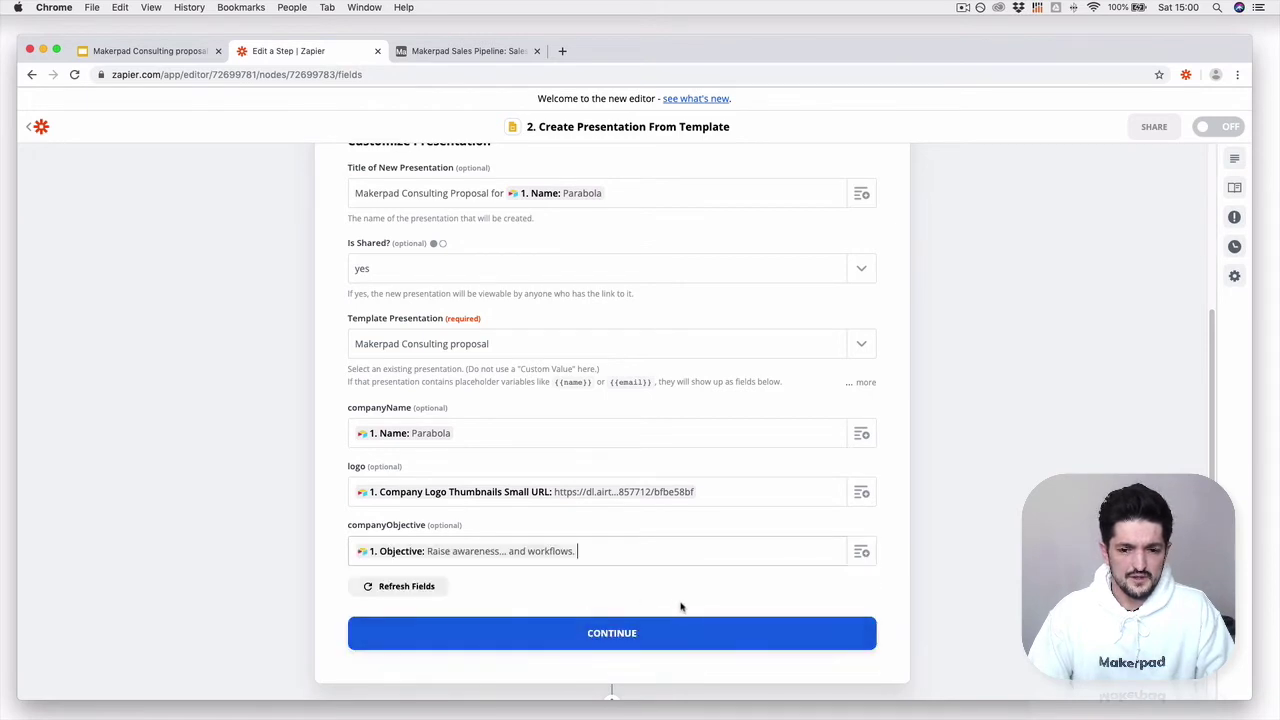
left_click(575, 631)
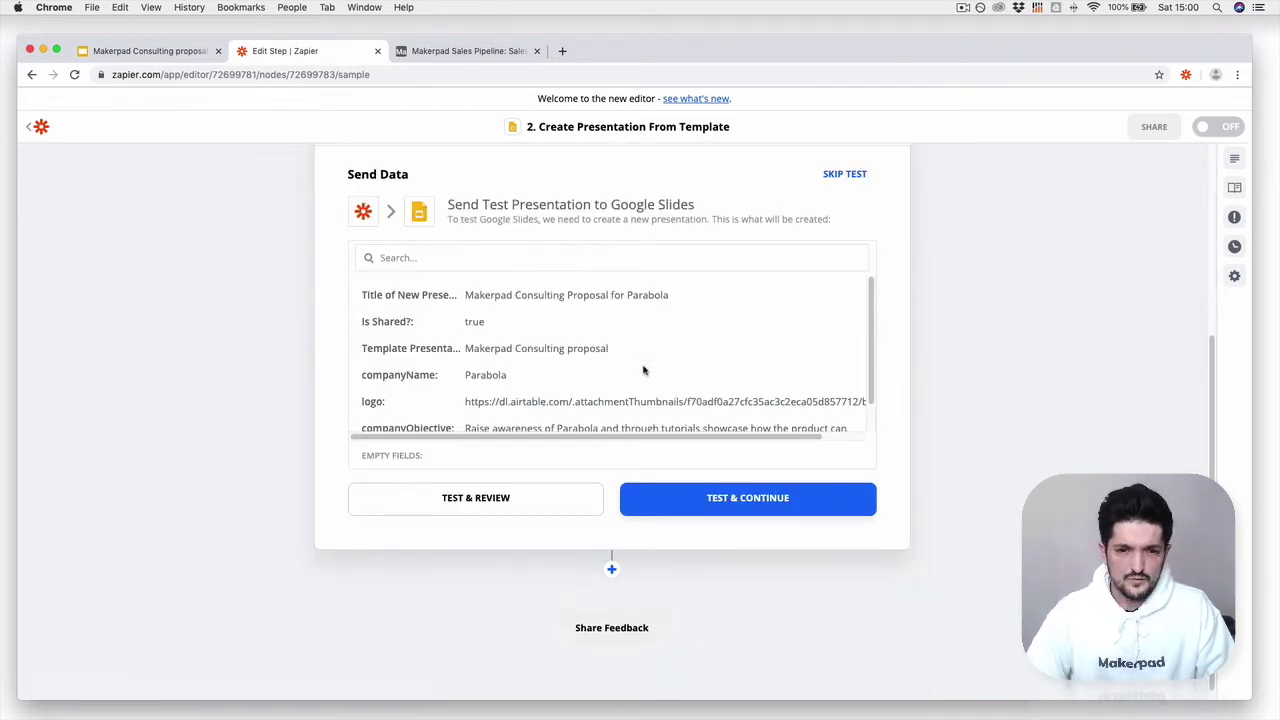
Step: Run Test & Continue to create the sample presentation, then go back to the Zap setup
scroll(640, 370, "down", 1)
scroll(614, 348, "down", 1)
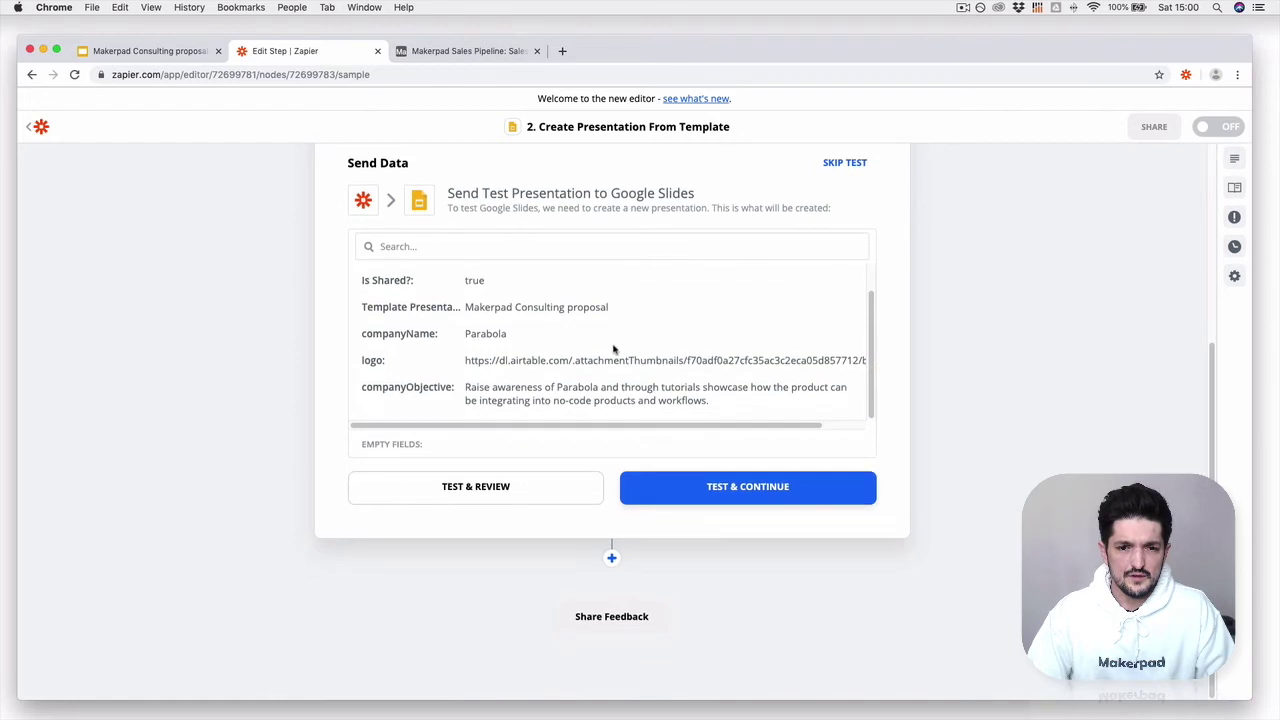
left_click(667, 487)
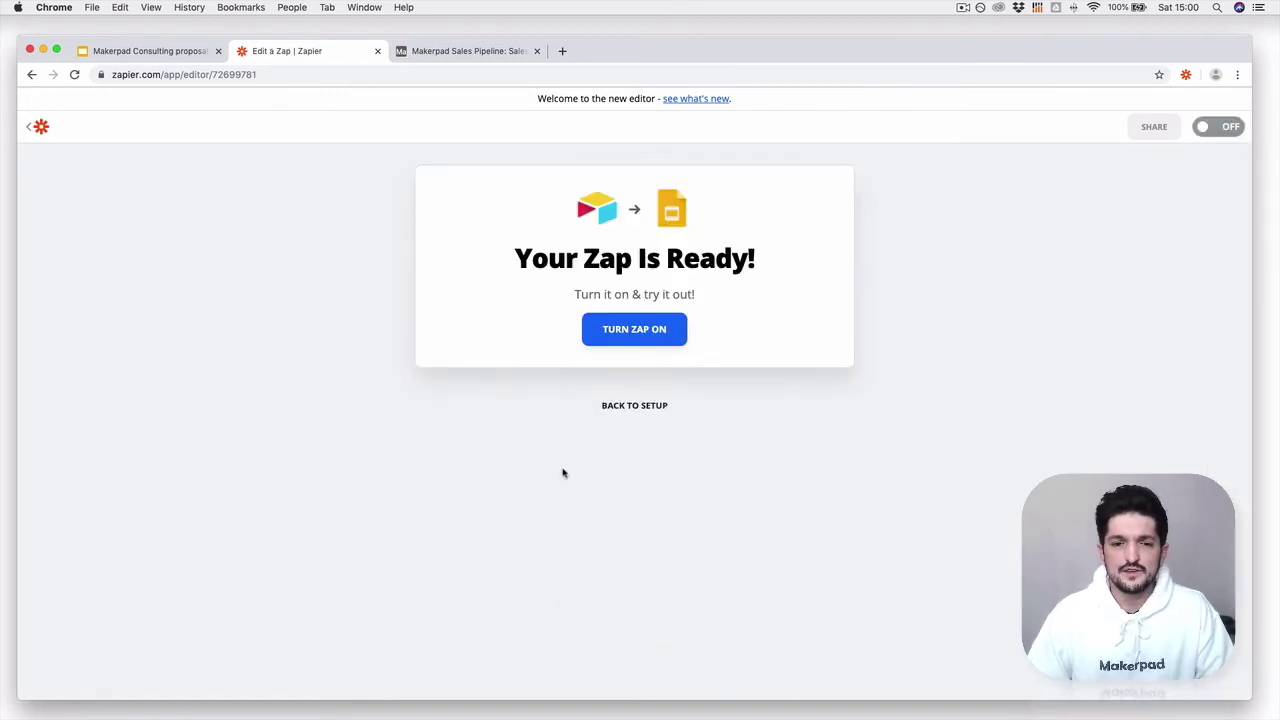
left_click(632, 406)
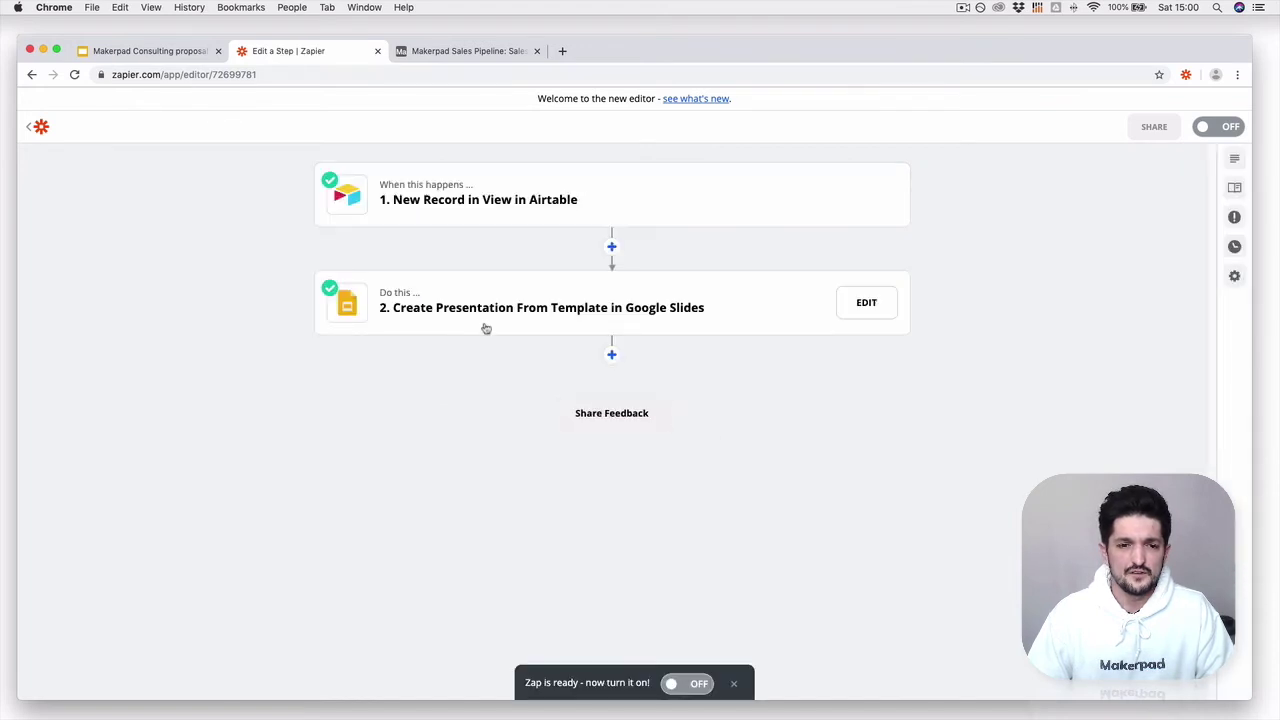
Step: Open the generated 'Makerpad Consulting Proposal for Parabola' deck from the Slides home page
left_click(150, 52)
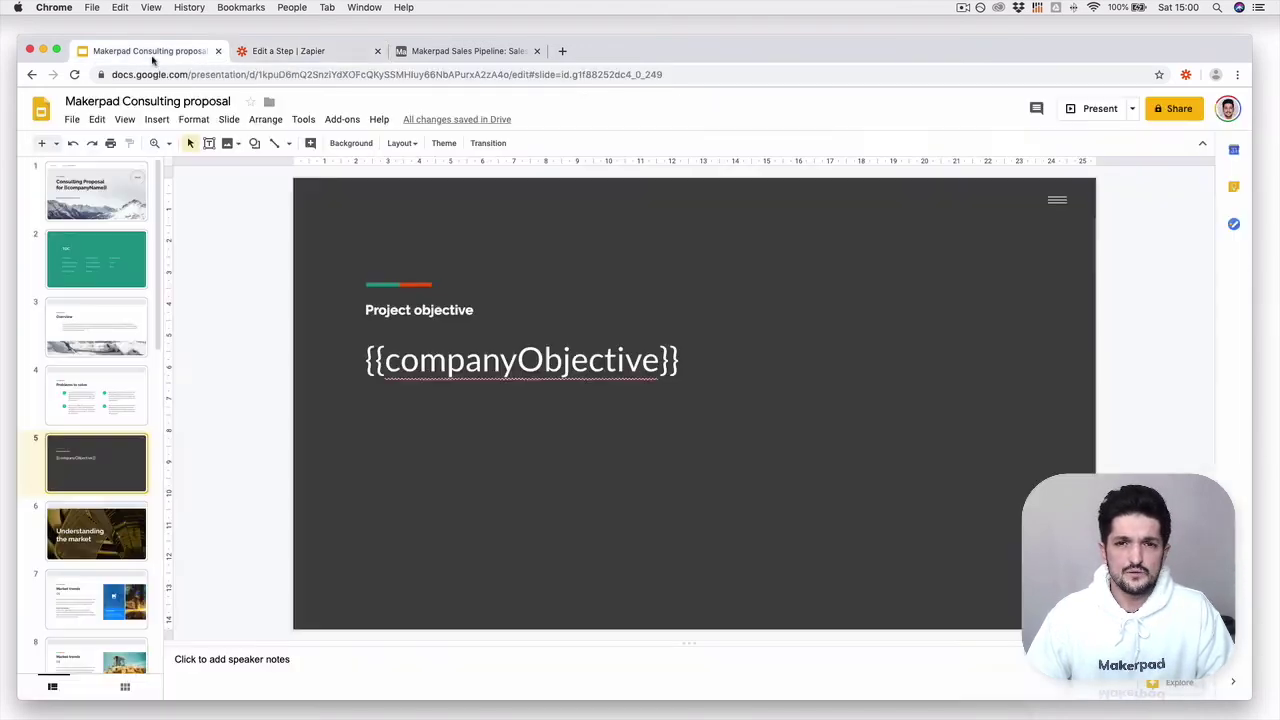
left_click(41, 110)
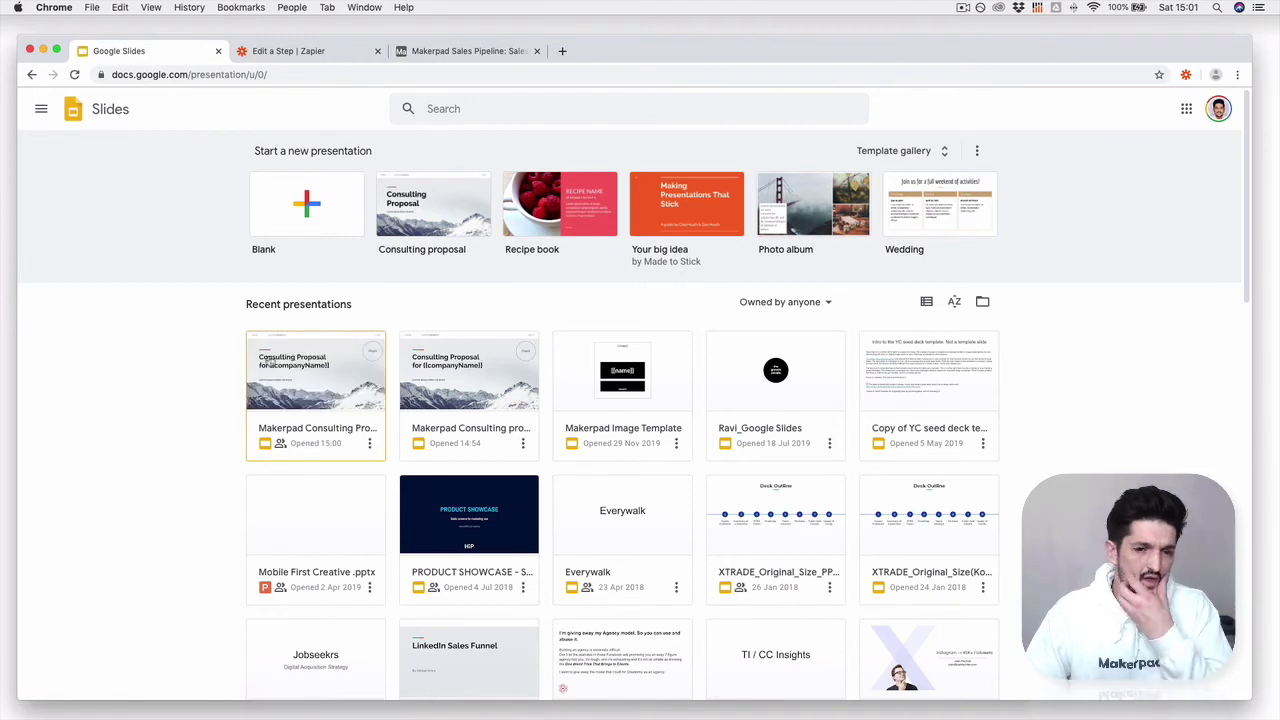
left_click(328, 393)
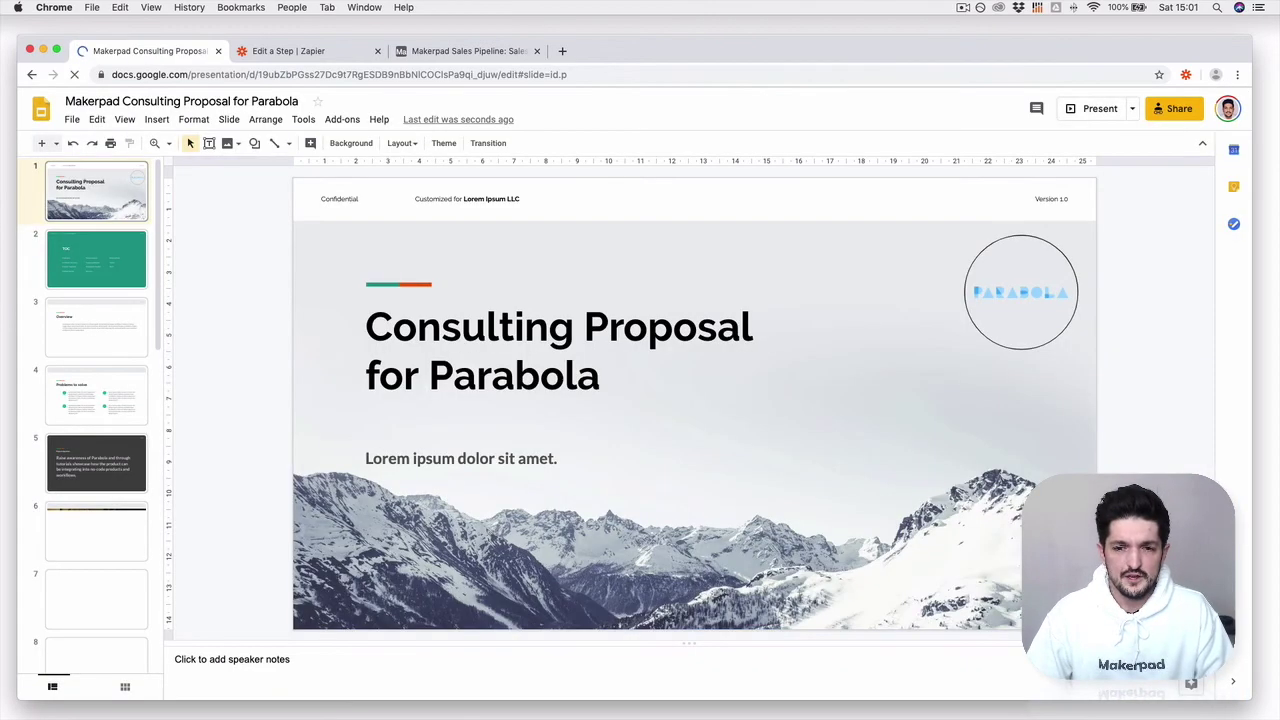
Step: Check the filled-in Parabola title and logo, nudging the logo circle into place
left_click(451, 321)
left_click(515, 375)
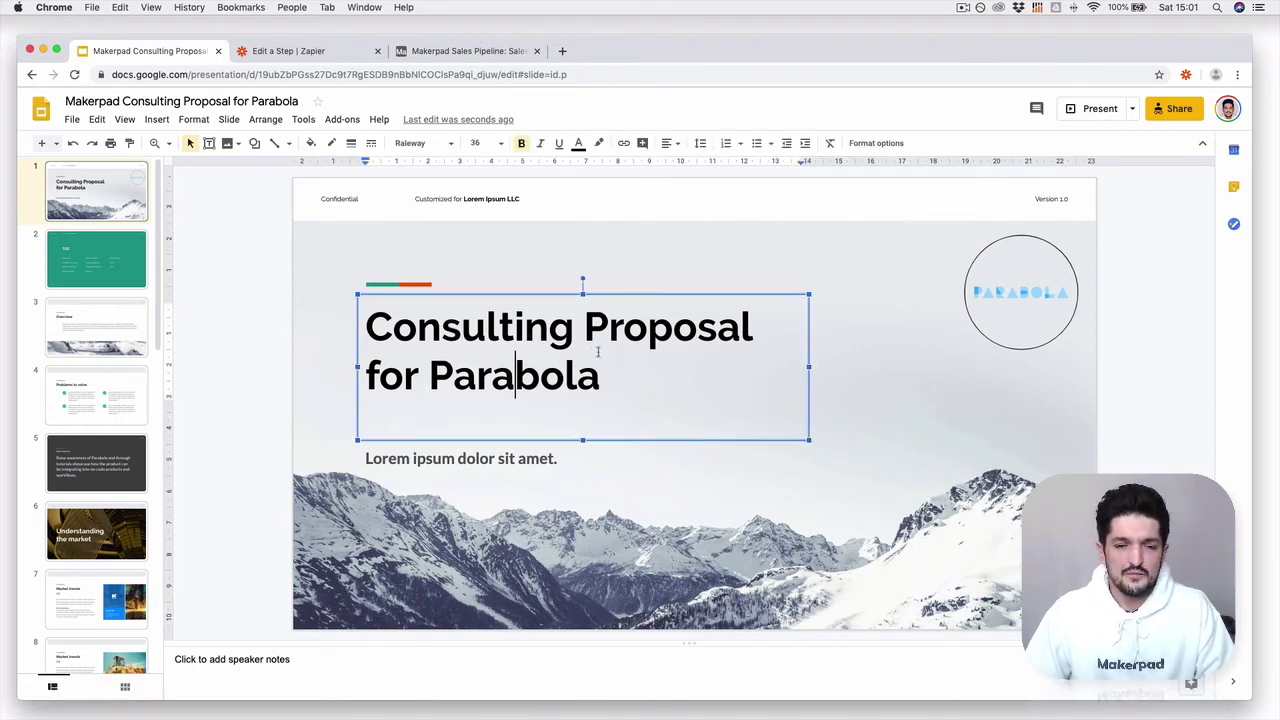
left_click(1019, 292)
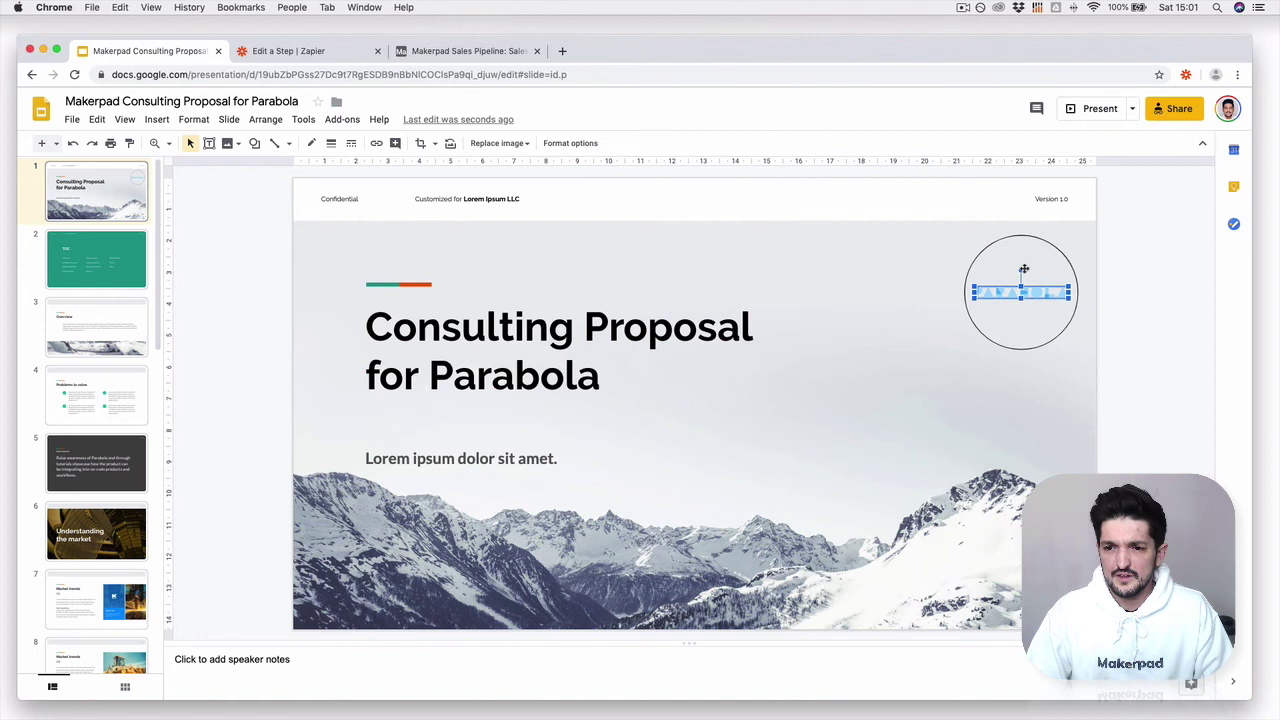
left_click(1023, 269)
mouse_move(1038, 256)
left_mouse_down()
mouse_move(1021, 256)
mouse_move(1040, 266)
left_mouse_up()
left_click(1152, 279)
left_click(1157, 266)
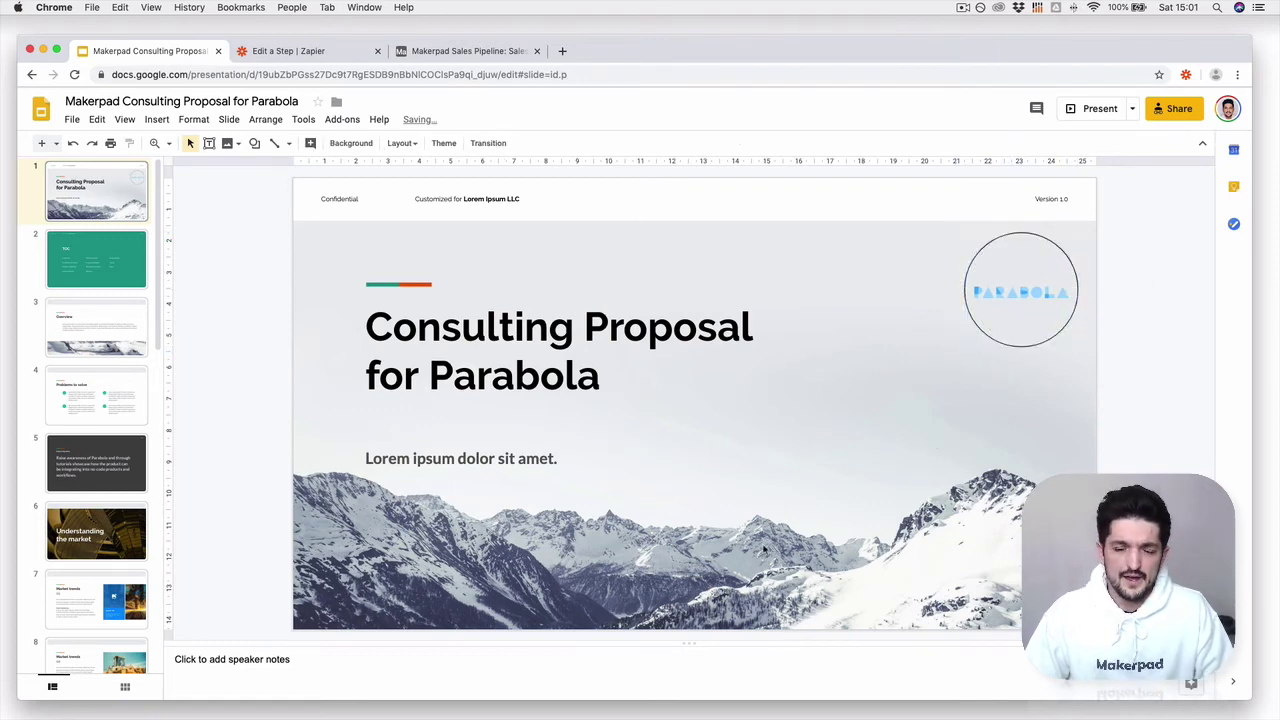
key("Down")
Step: Check Parabola's objective text on the slide 5 Project objective slide
left_click(100, 445)
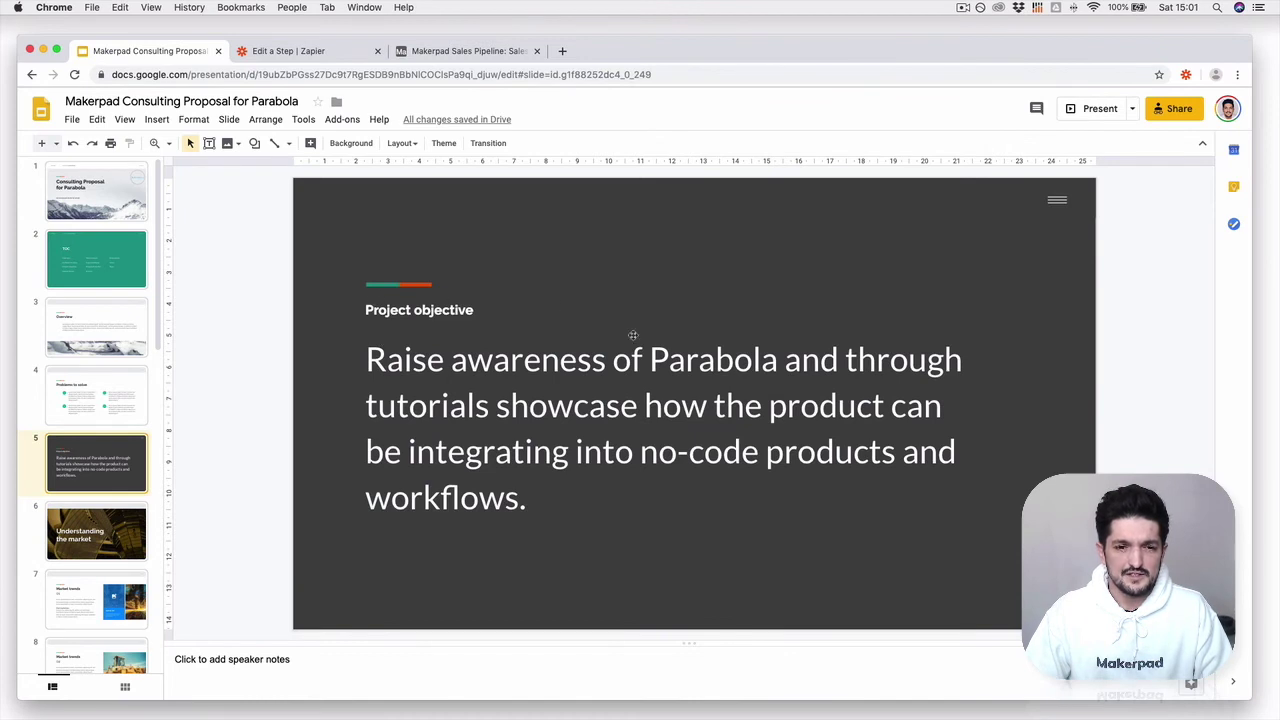
left_click_drag(368, 359, 823, 487)
key("Right")
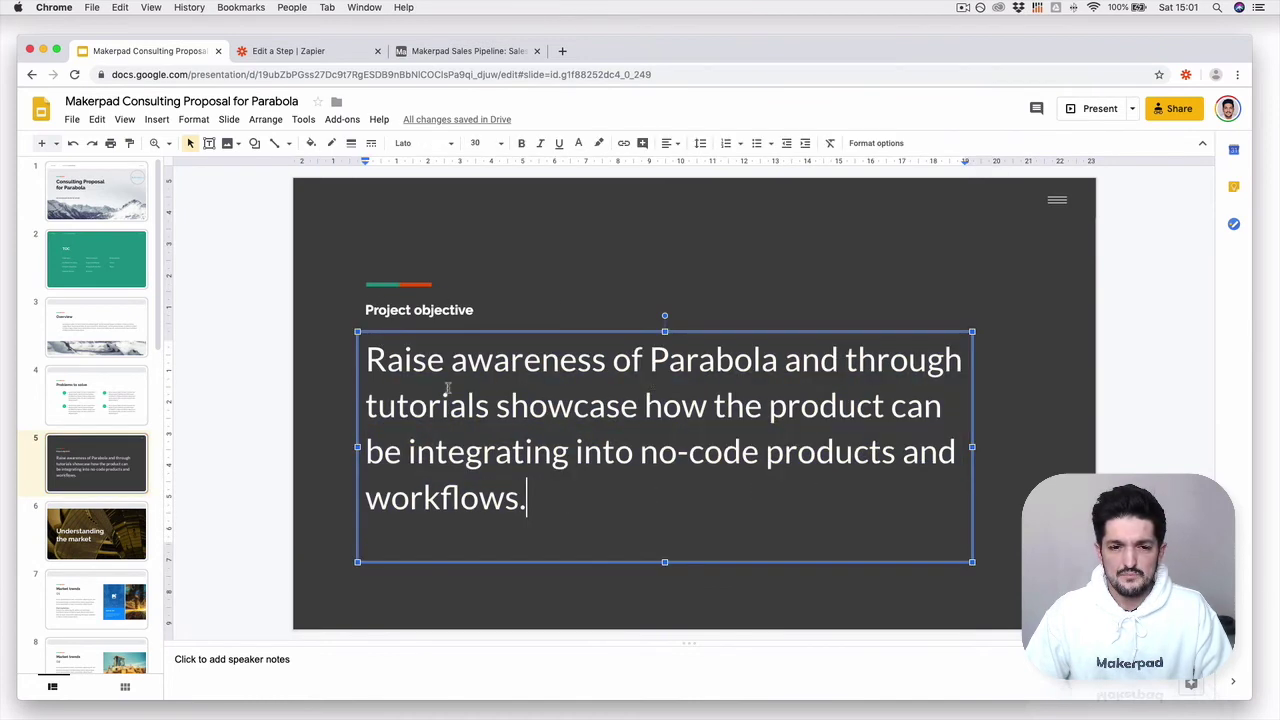
left_click(1185, 325)
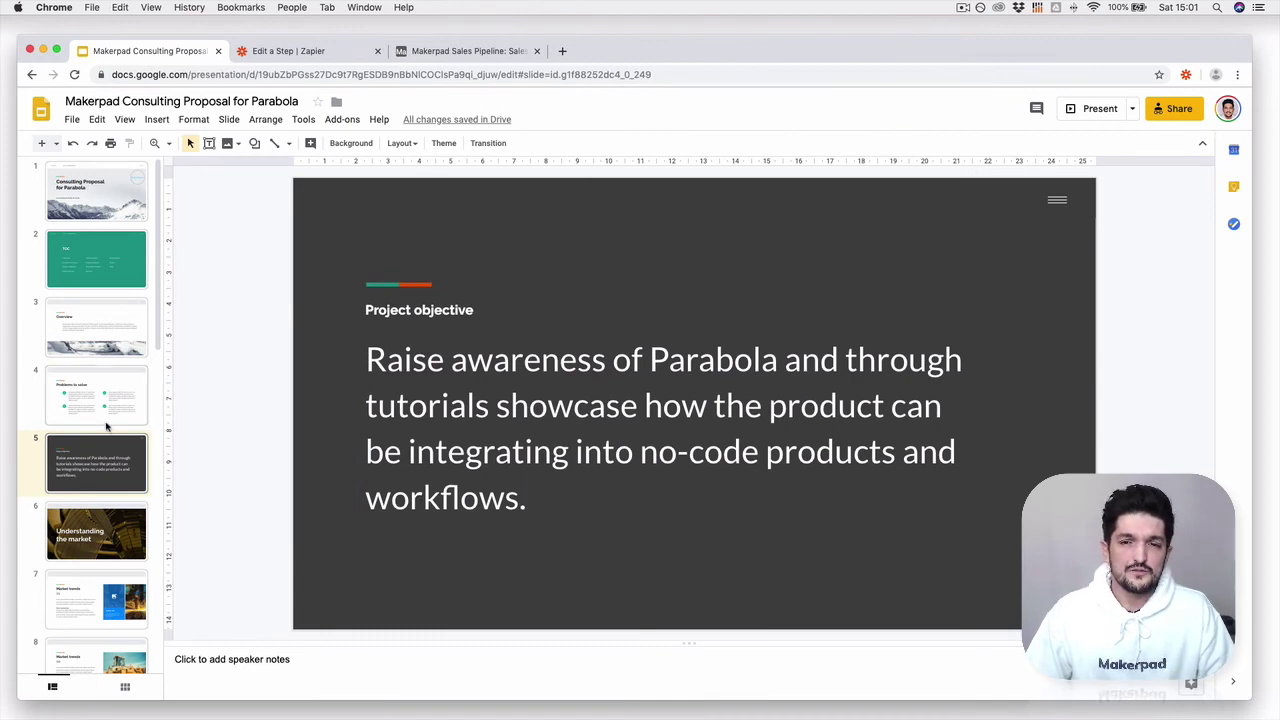
Step: Review the Overview, Project objective, Understanding the market and Market trends slides
left_click(93, 333)
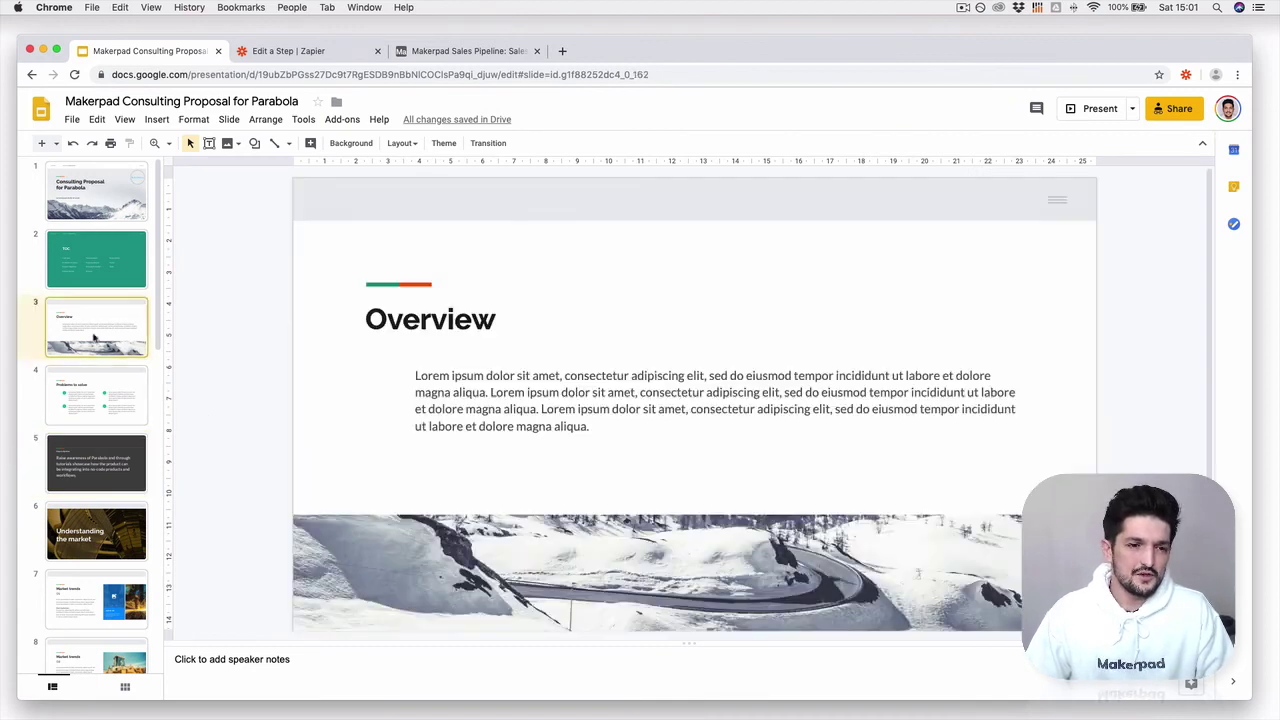
left_click(104, 470)
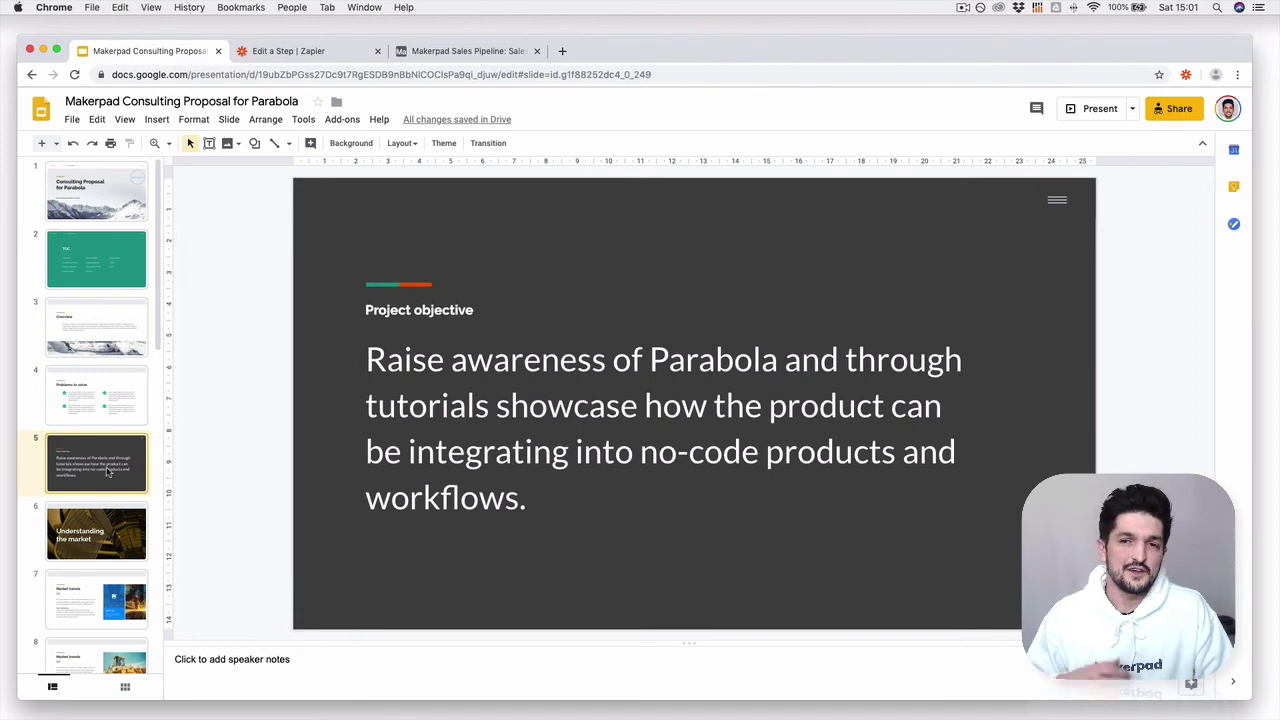
left_click(105, 512)
scroll(104, 530, "down", 2)
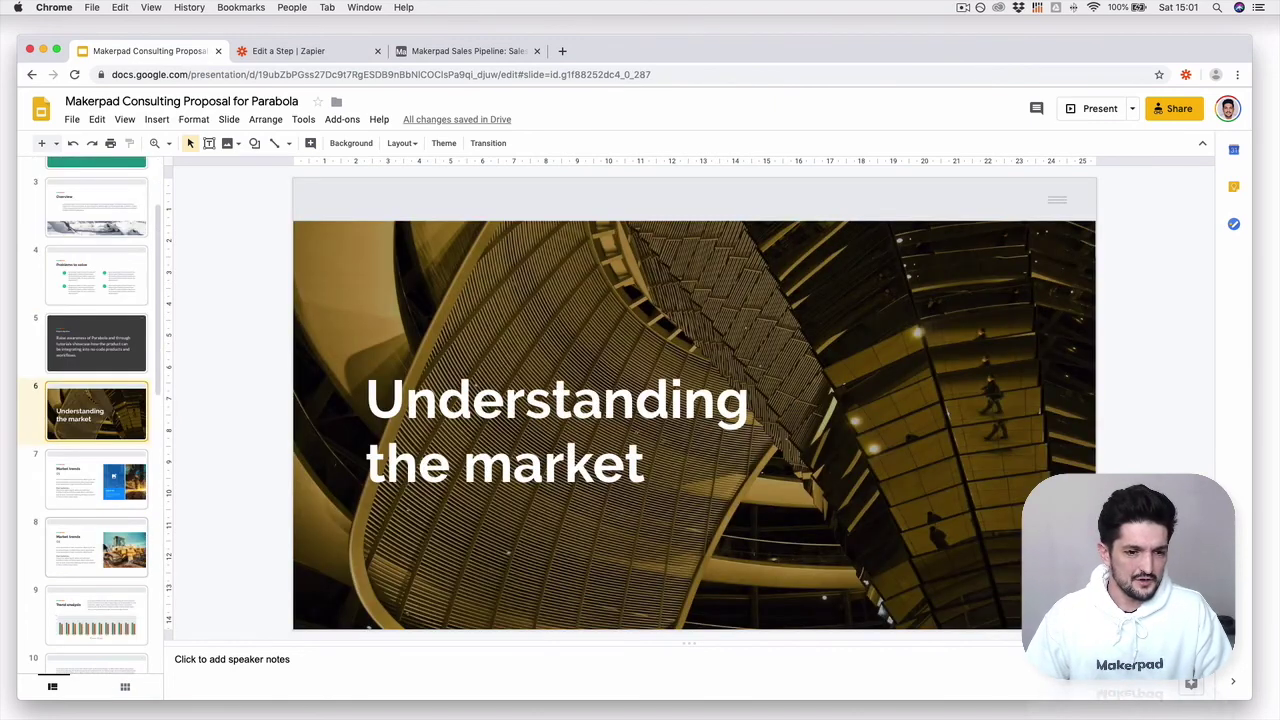
left_click(103, 546)
scroll(103, 546, "down", 3)
scroll(110, 470, "down", 5)
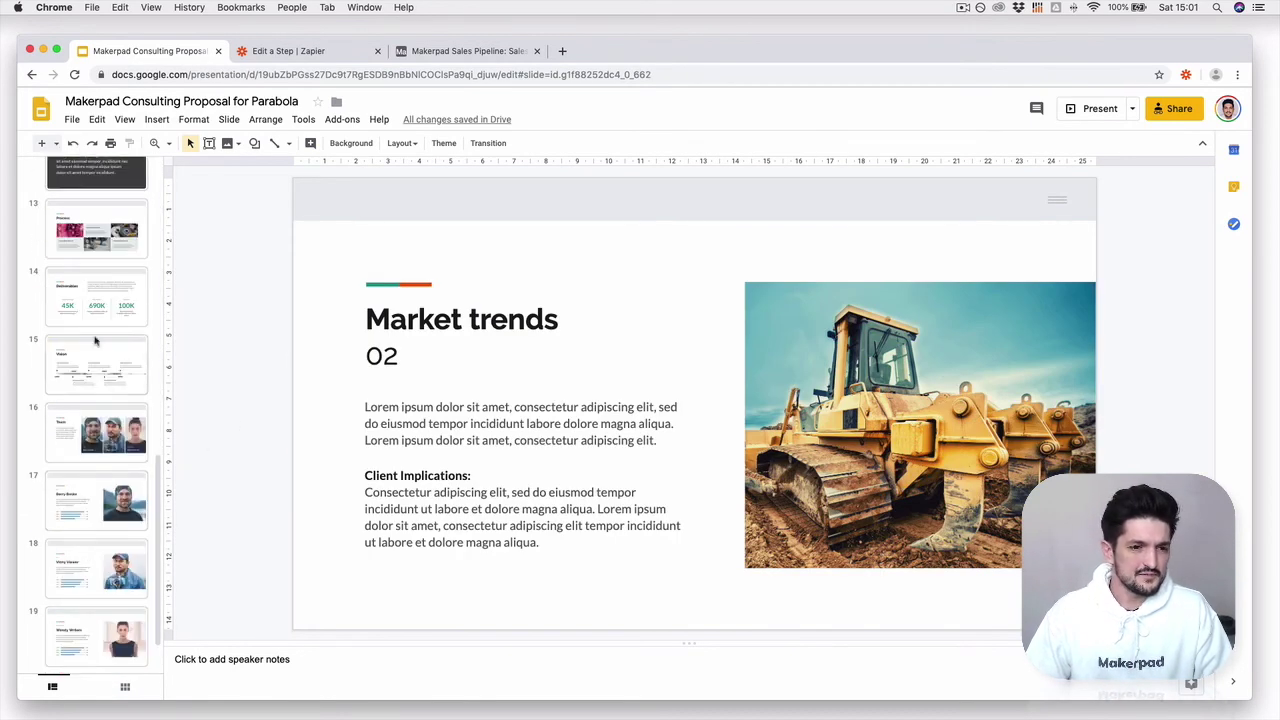
Step: Check the figures, Process, CEO profile, Vision timeline and Thank you slides, ending on the title slide
left_click(104, 284)
left_click(102, 248)
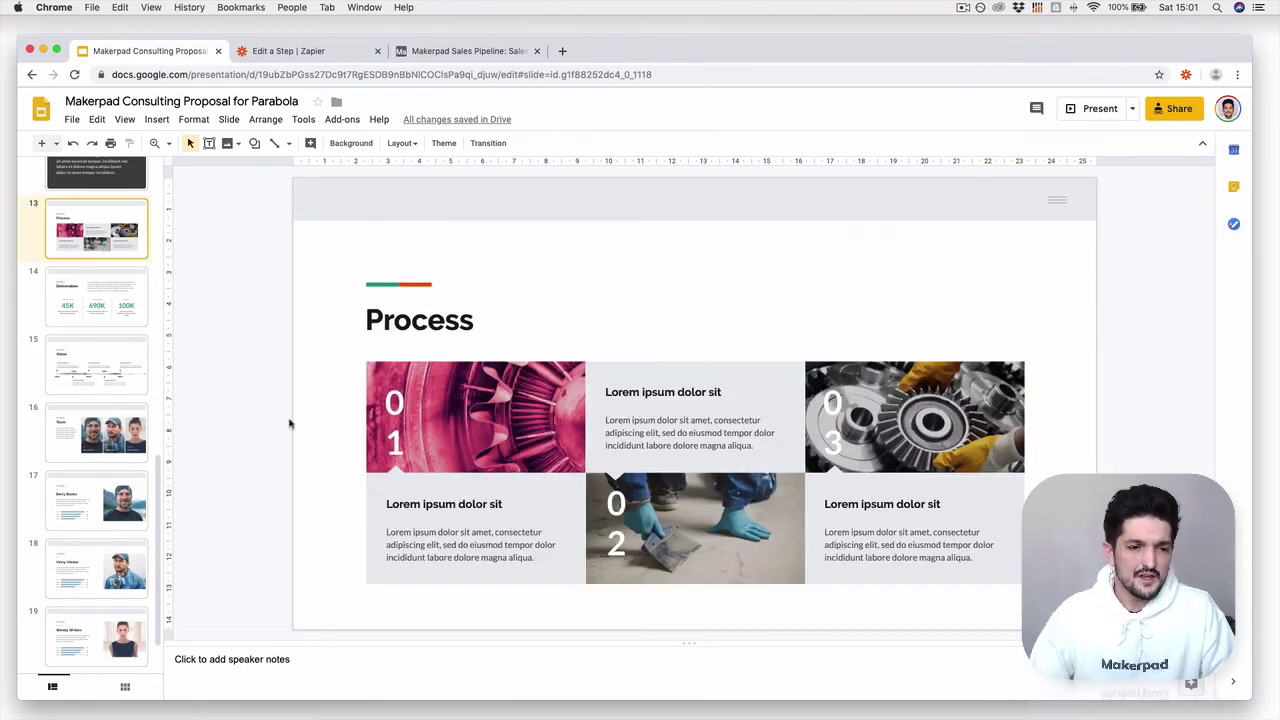
left_click(92, 514)
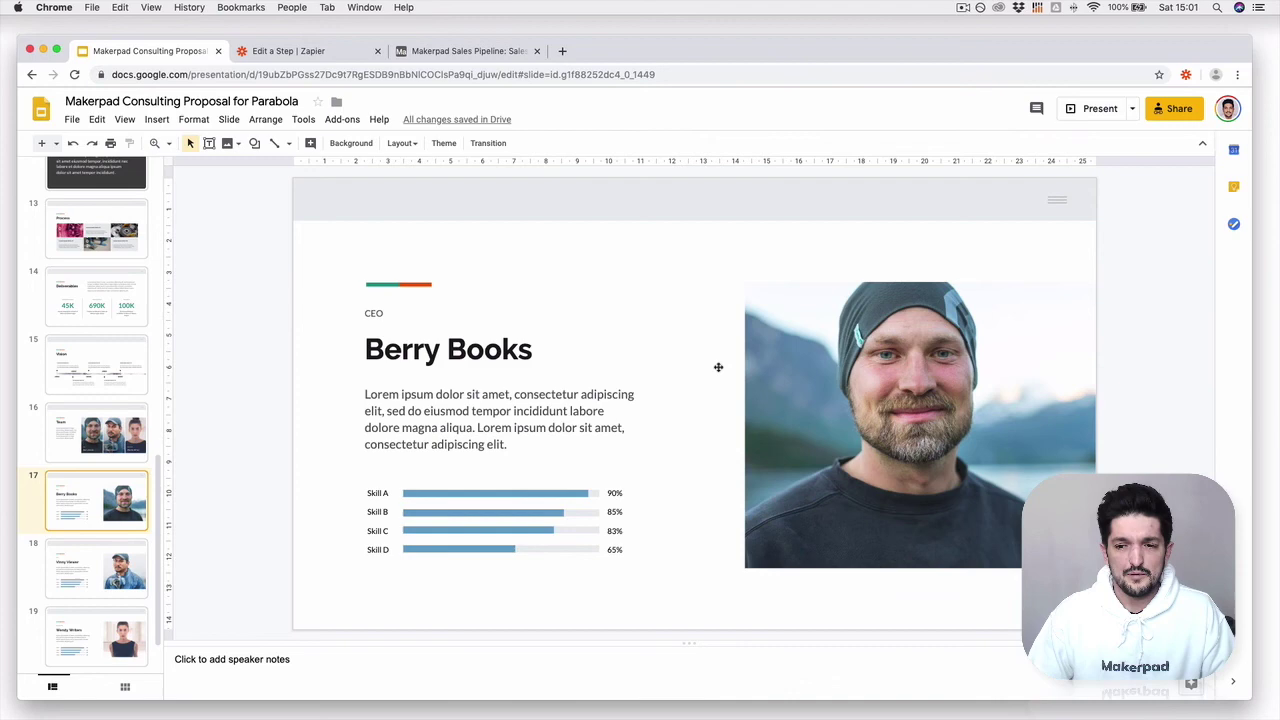
left_click(100, 388)
scroll(104, 420, "down", 1)
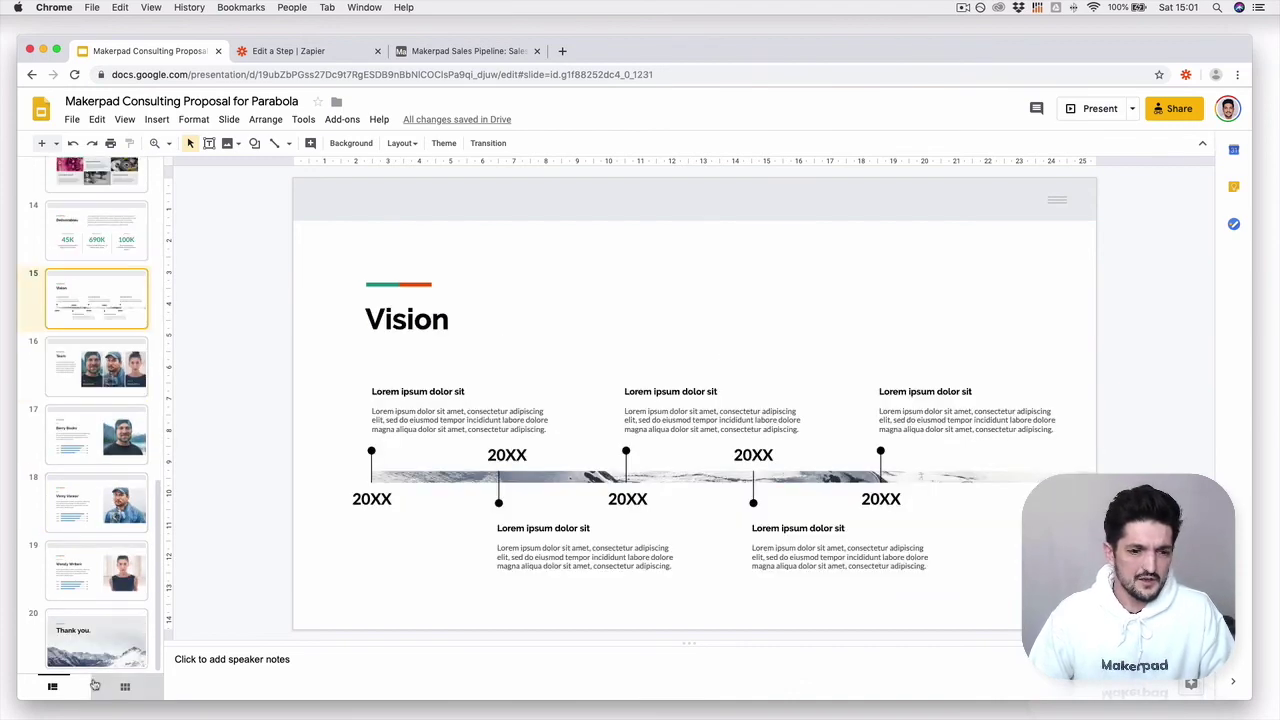
left_click(100, 638)
scroll(110, 450, "up", 10)
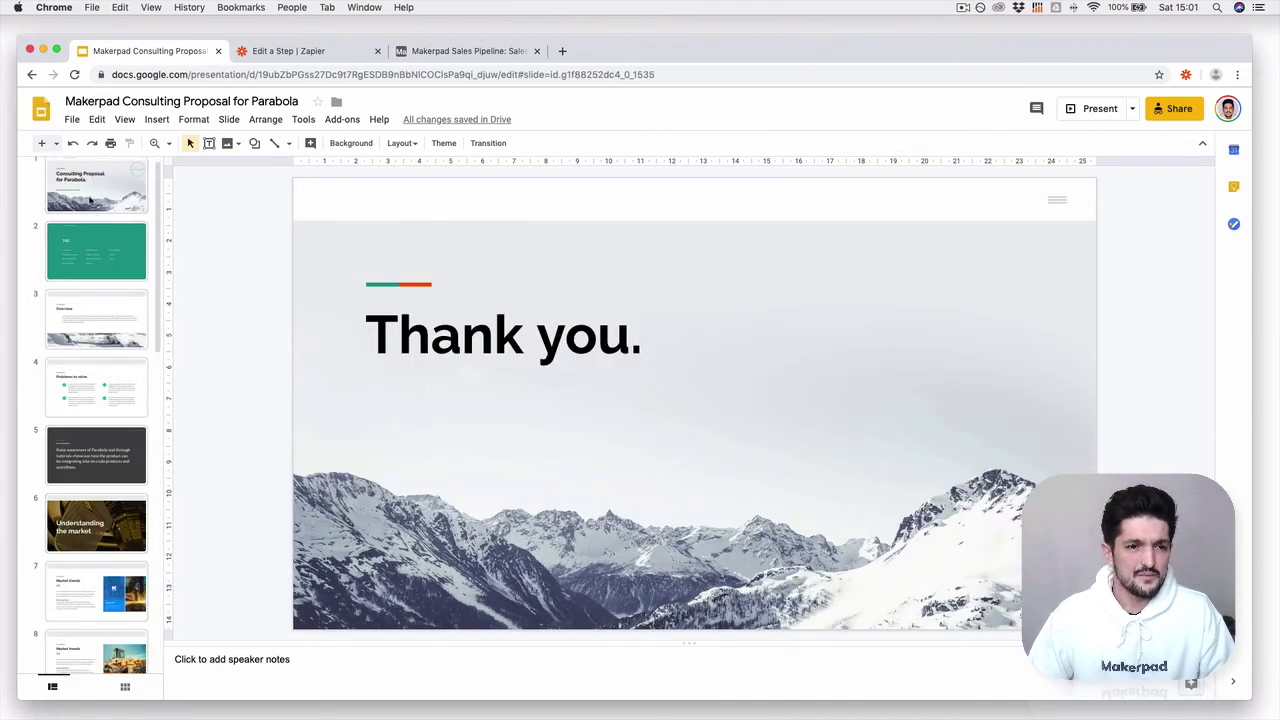
left_click(98, 200)
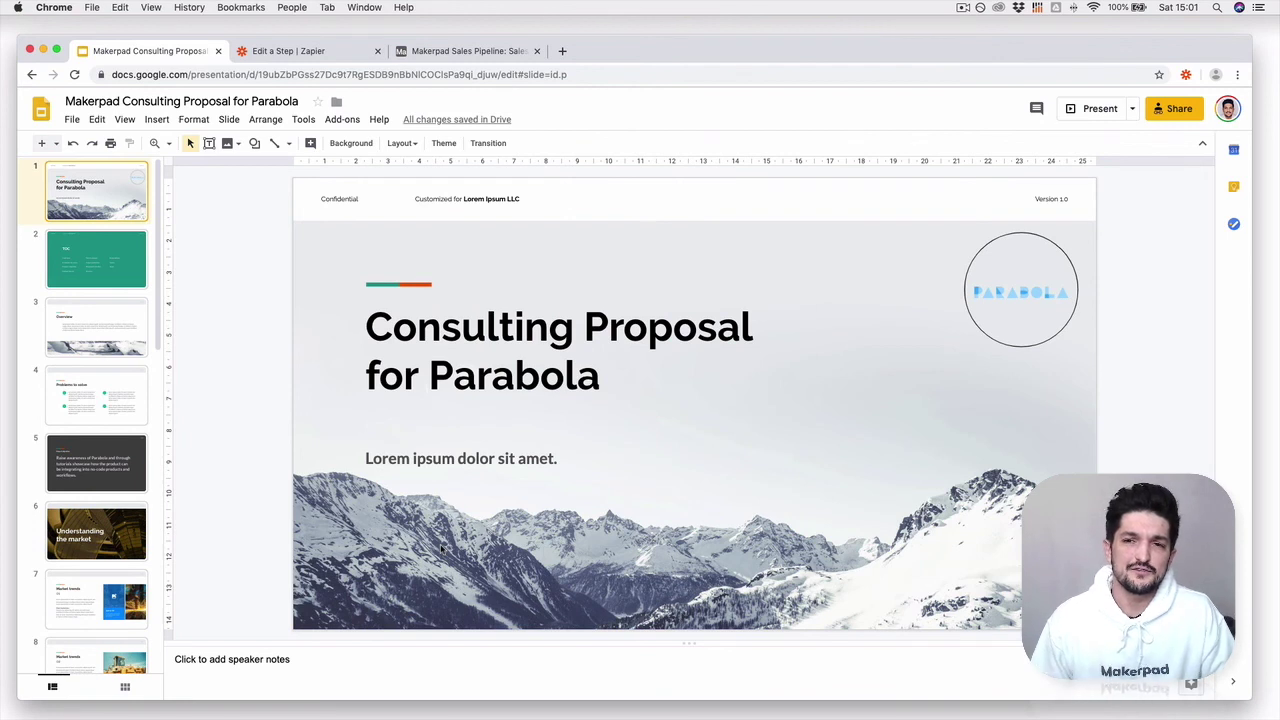